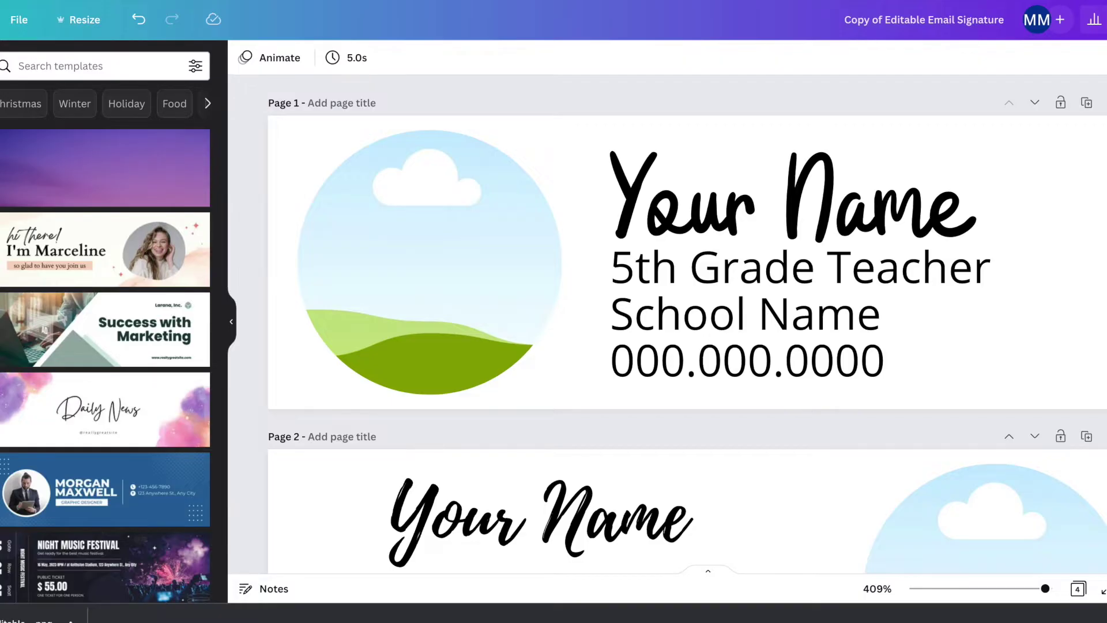
Step: Replace the Your Name placeholder on page 1 with the teacher's name
scroll(522, 365, "down", 3)
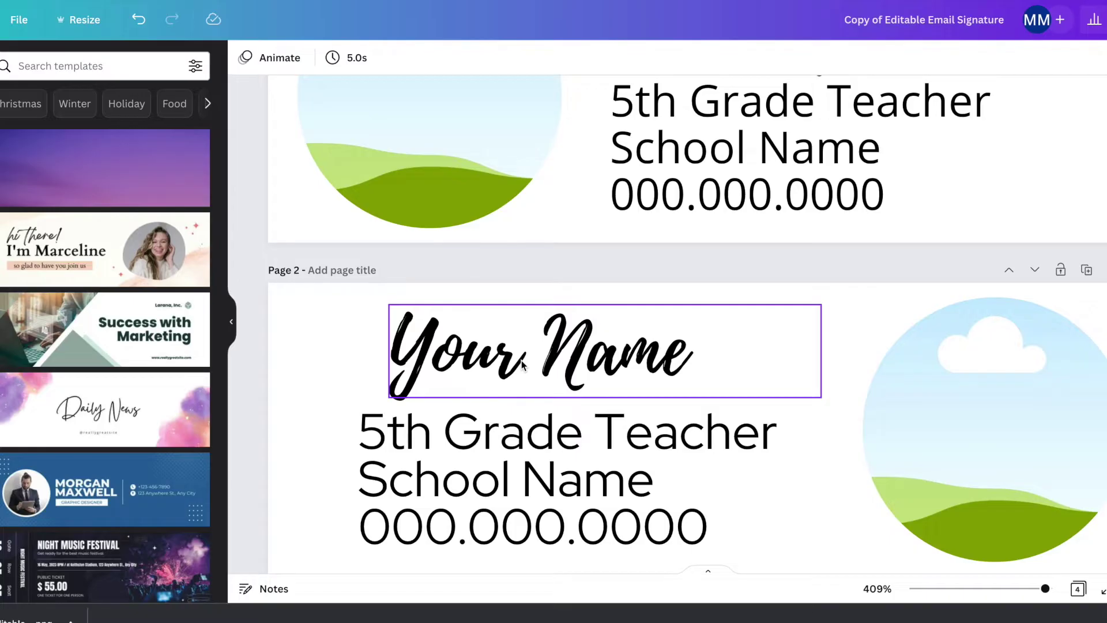
scroll(522, 363, "down", 6)
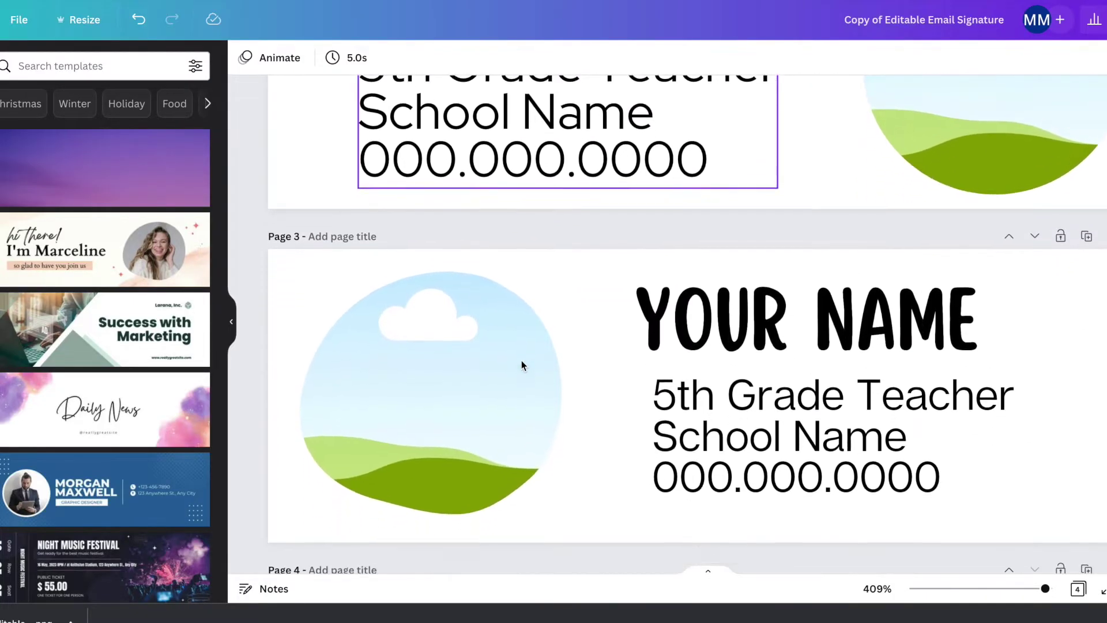
scroll(521, 366, "down", 3)
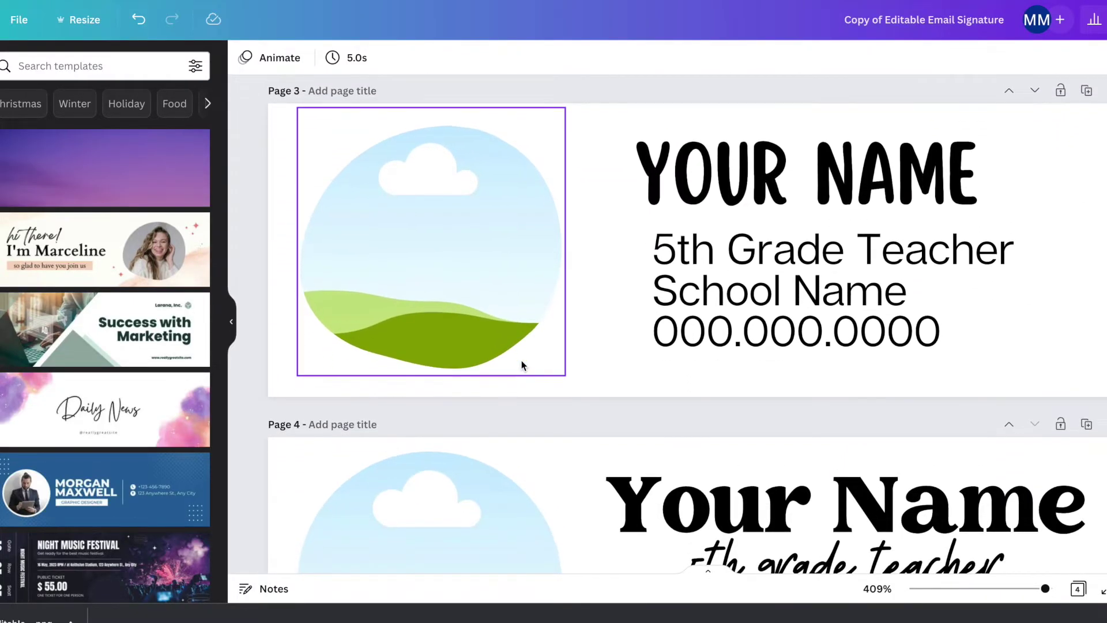
scroll(523, 366, "down", 4)
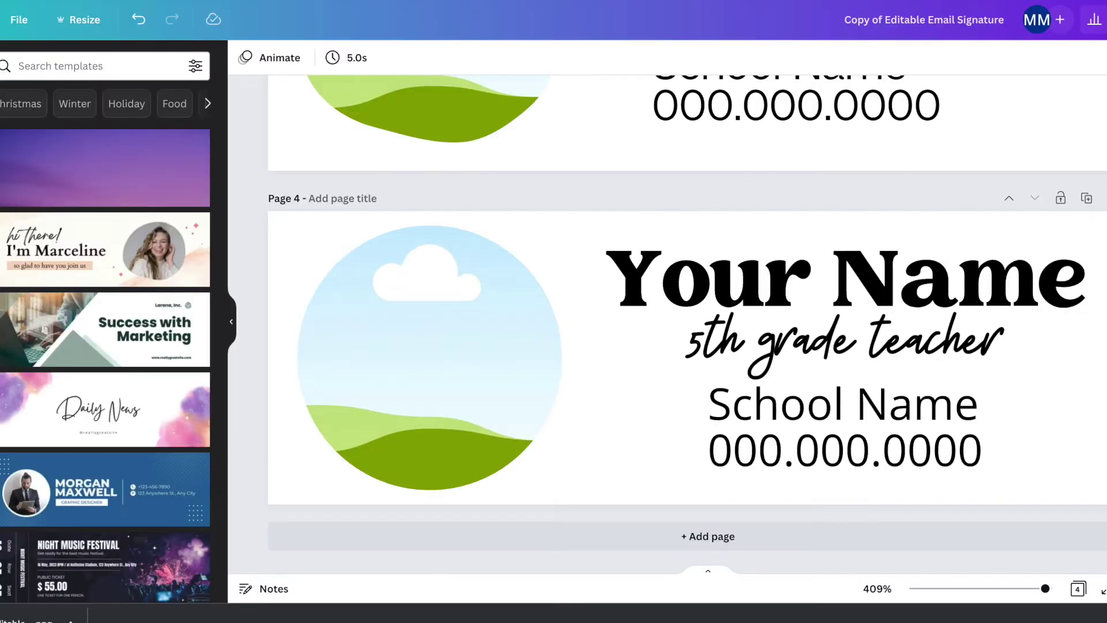
scroll(725, 383, "up", 10)
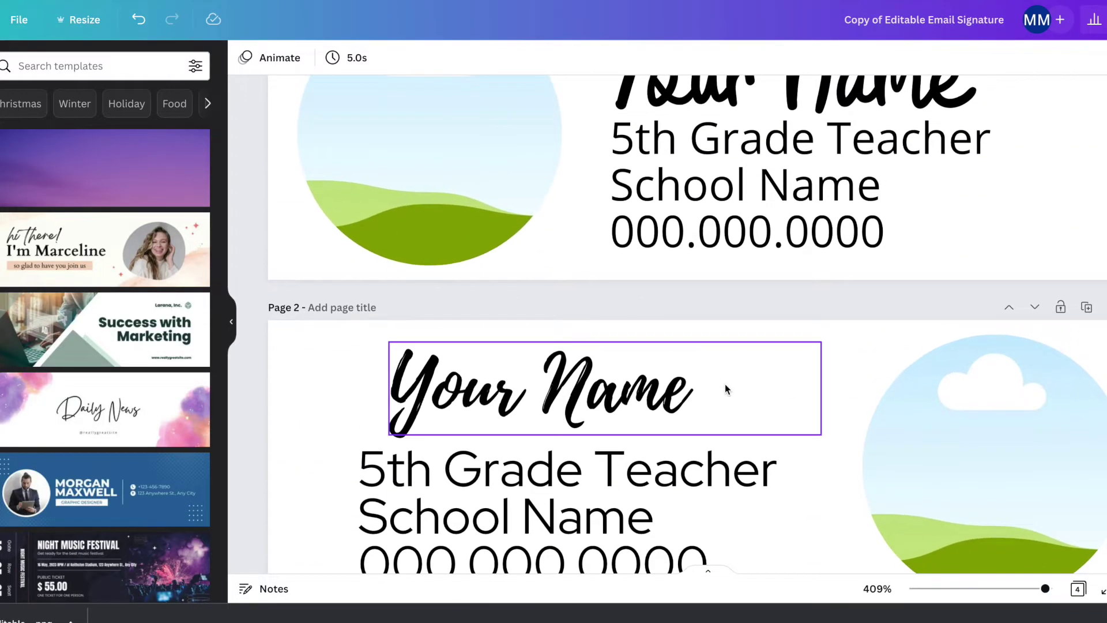
scroll(725, 383, "up", 2)
scroll(725, 383, "down", 6)
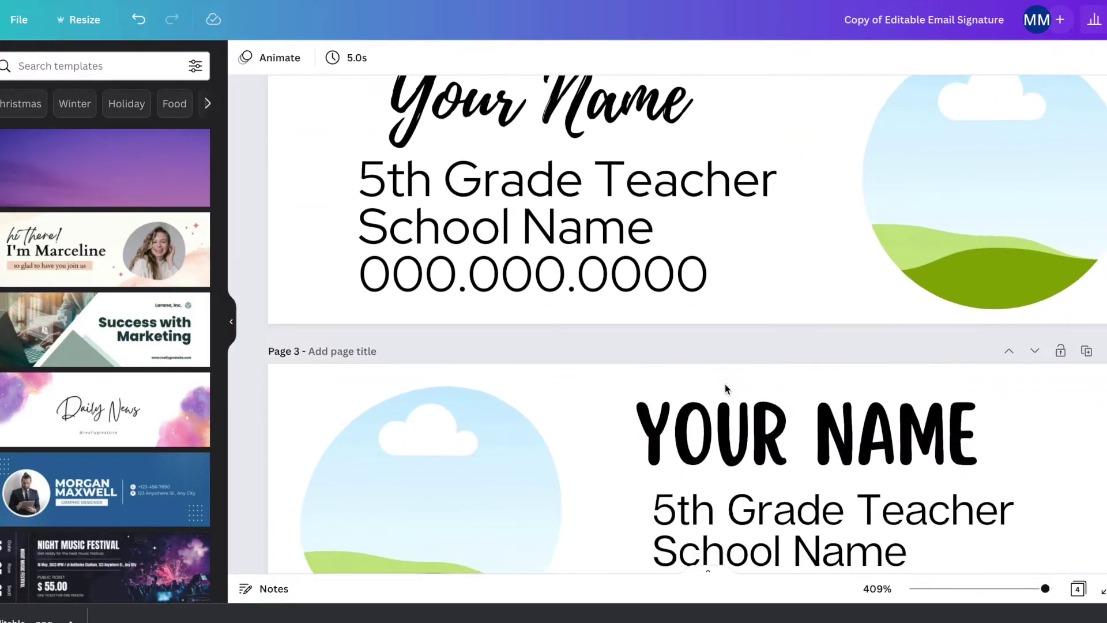
scroll(725, 383, "down", 8)
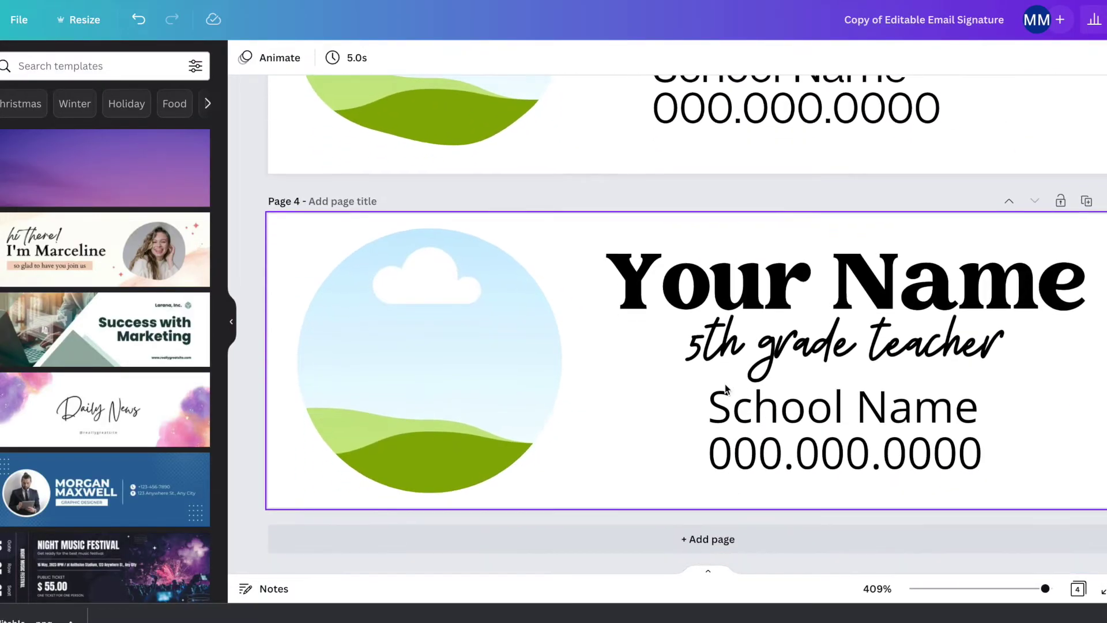
scroll(726, 388, "up", 15)
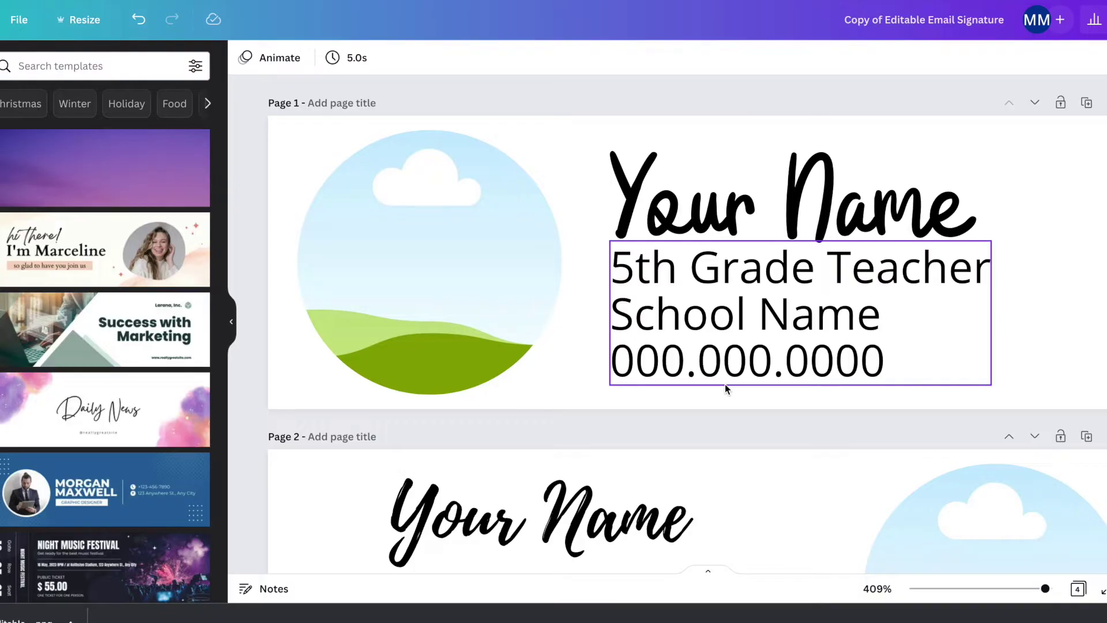
left_click(711, 205)
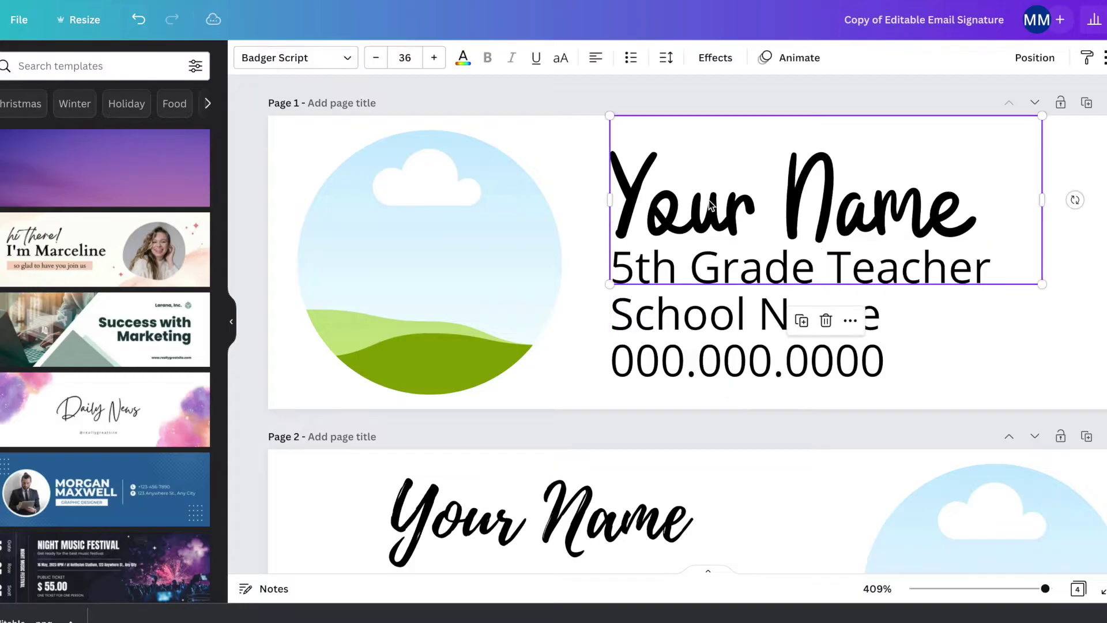
left_click(710, 203)
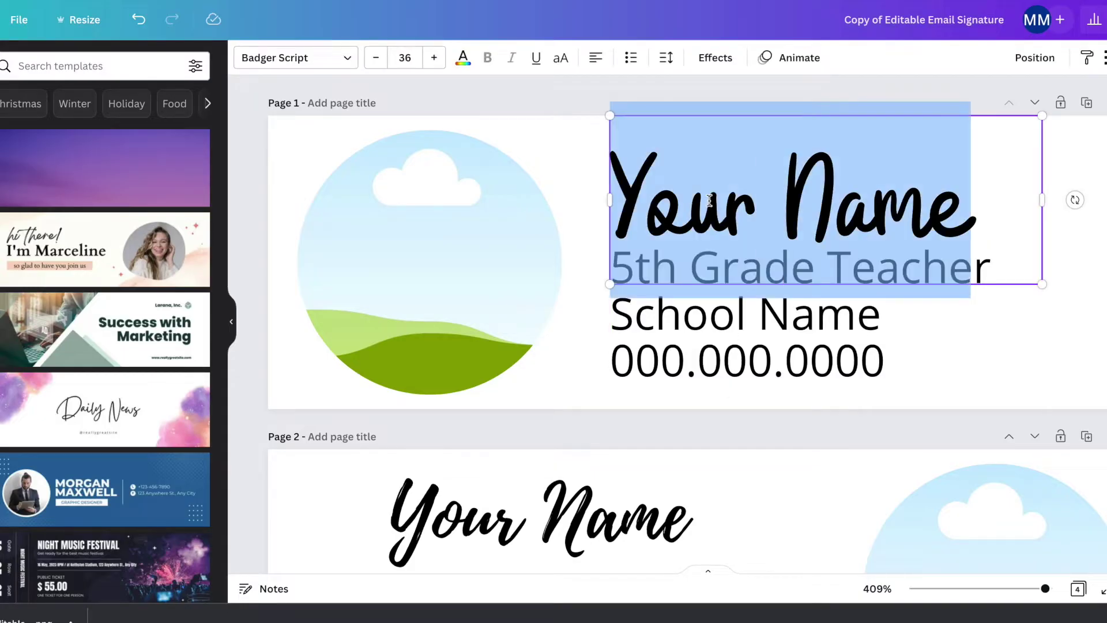
type("Ms. M")
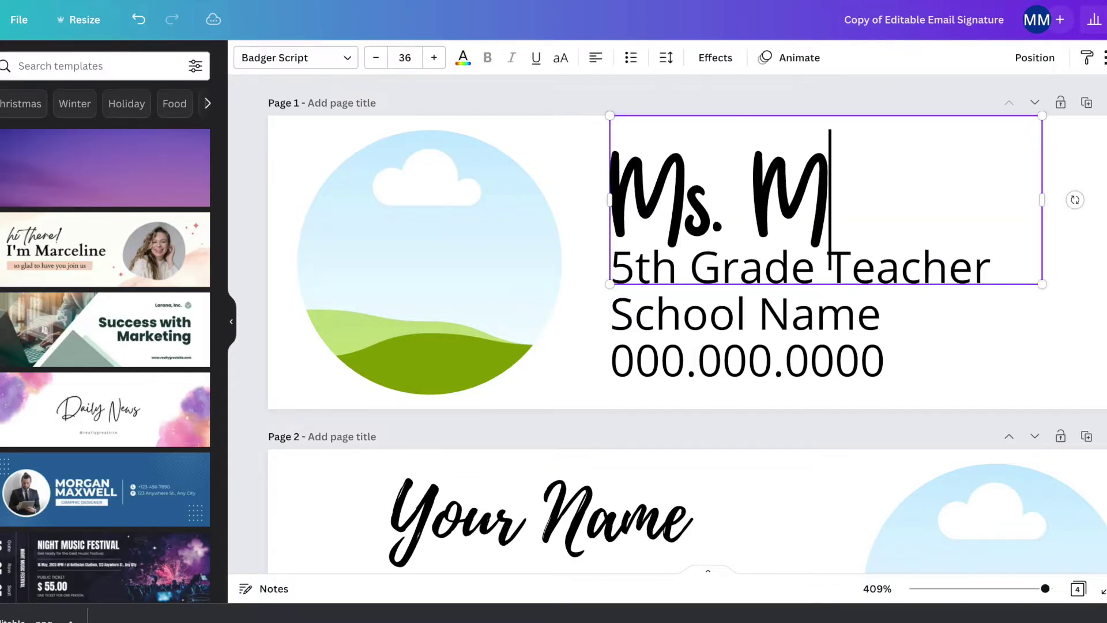
type("aloy")
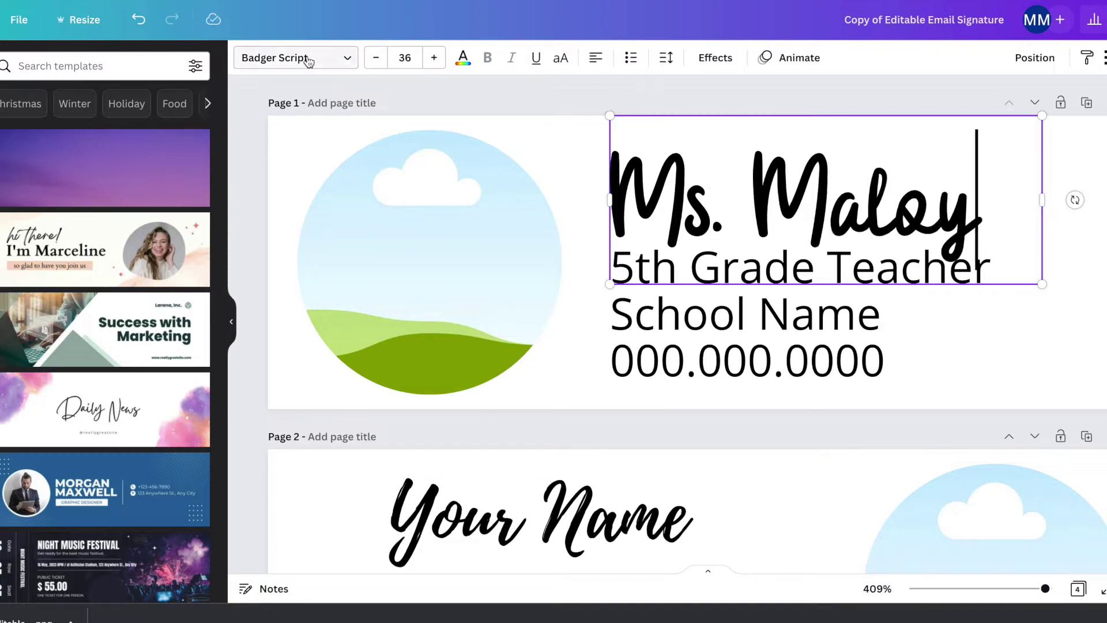
Step: Browse the font list and text colour choices for the name, leaving them unchanged
left_click(342, 58)
scroll(13, 412, "down", 5)
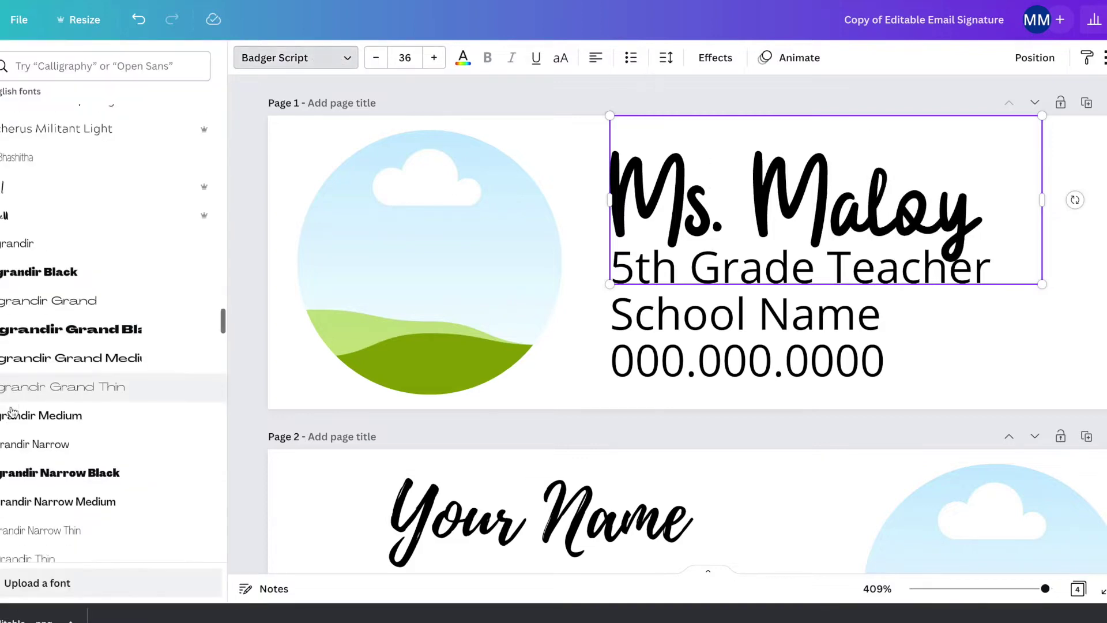
scroll(13, 413, "down", 20)
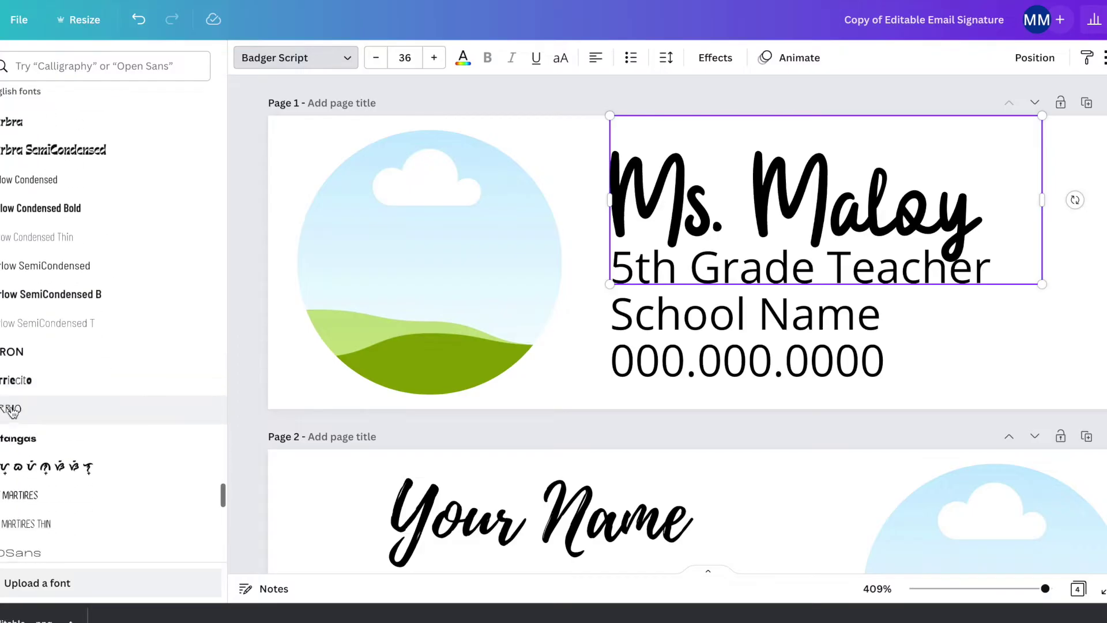
scroll(12, 413, "down", 6)
scroll(13, 412, "up", 20)
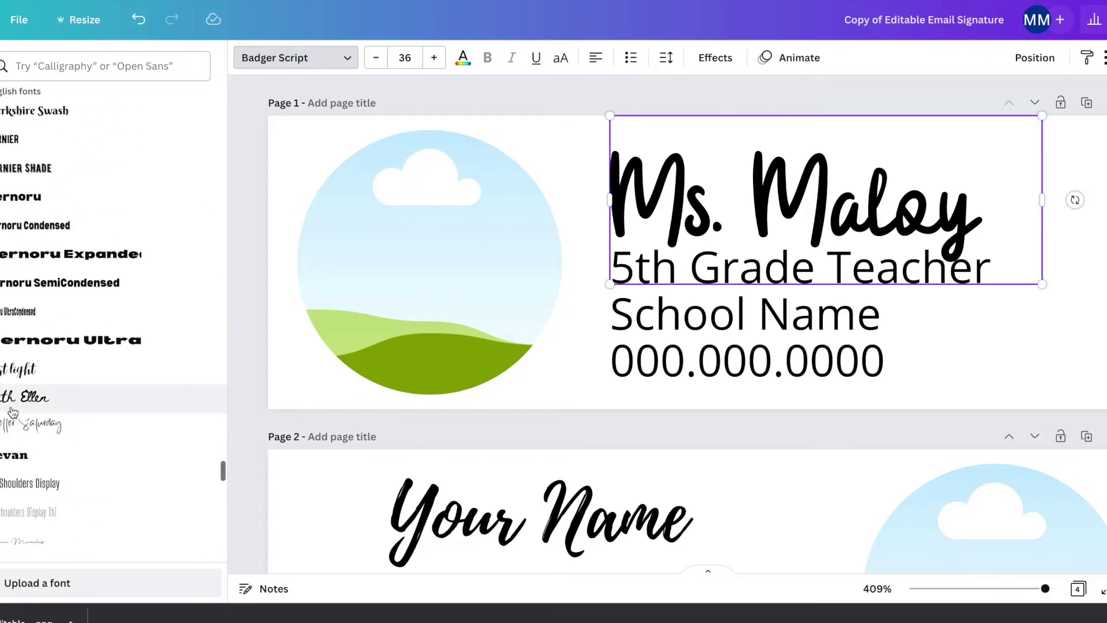
left_click(463, 58)
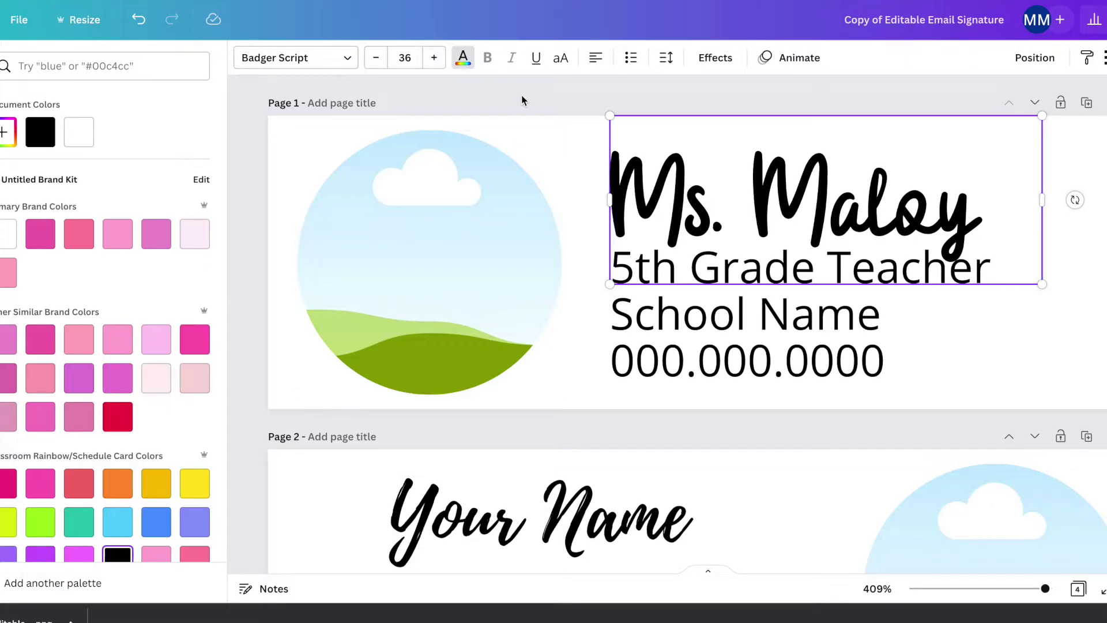
key("Escape")
Step: Recolour the whole name text pink
double_click(707, 164)
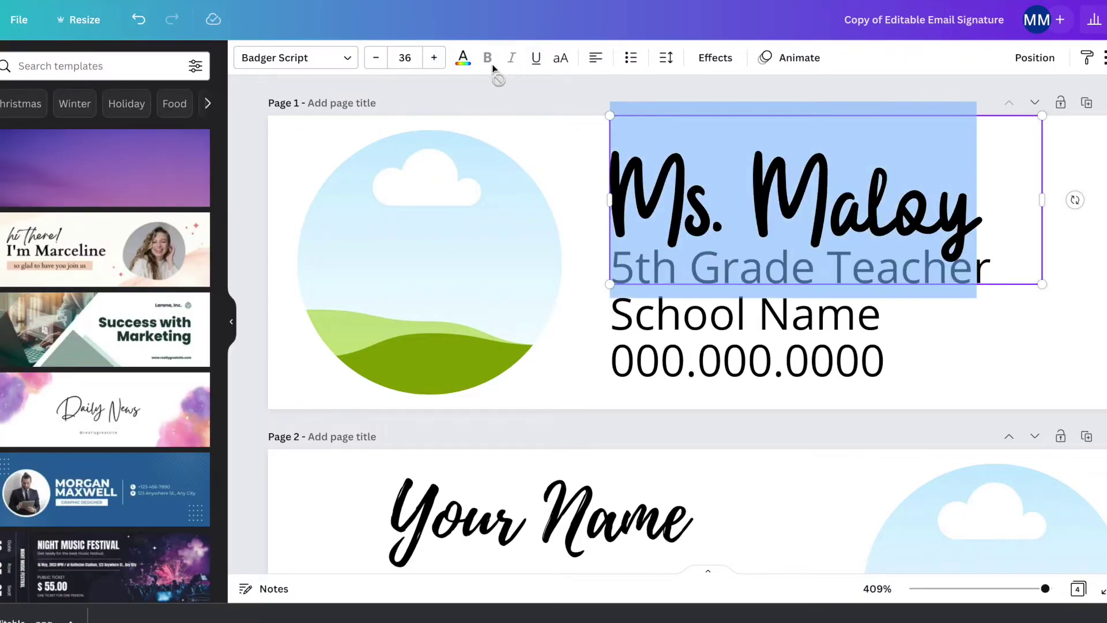
left_click(463, 57)
left_click(117, 380)
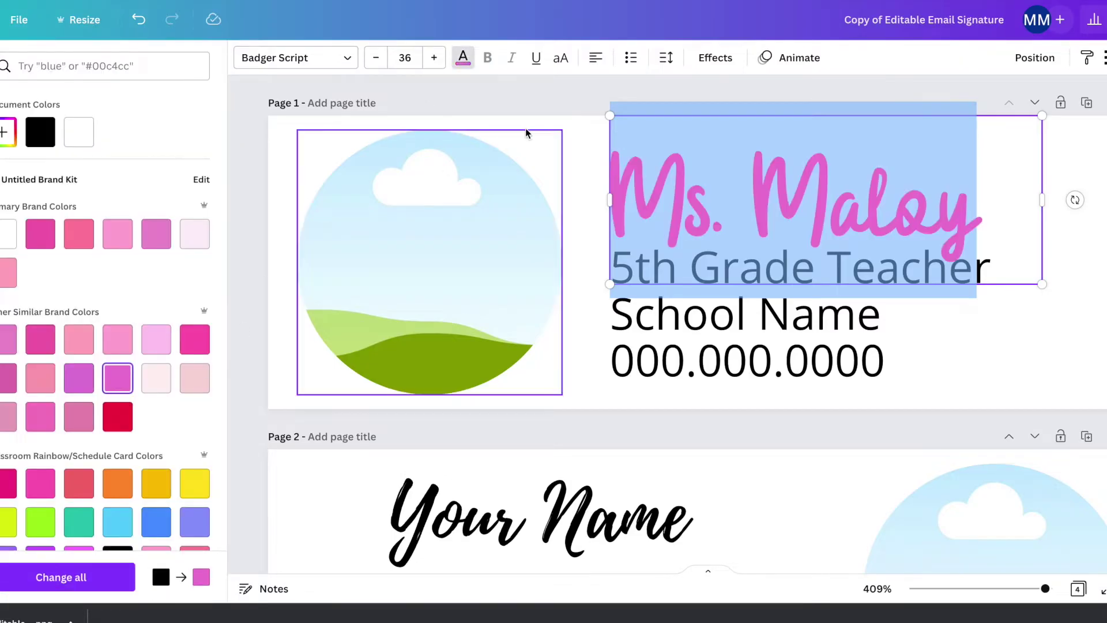
key("Escape")
left_click(550, 91)
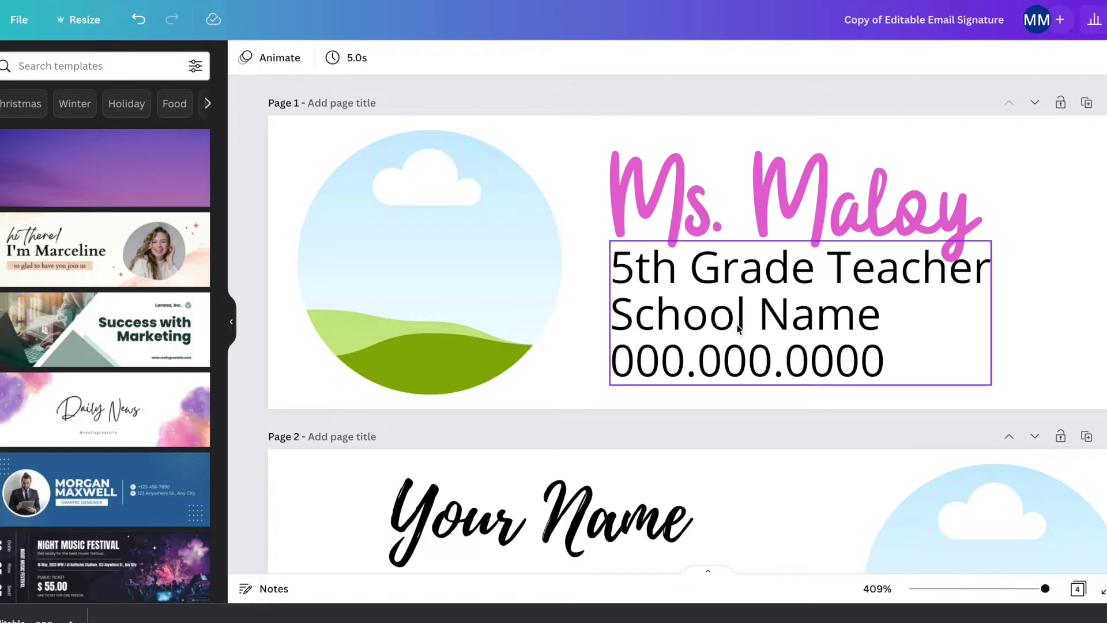
Step: Inspect the title, school and phone details block, leaving it unchanged
left_click(765, 327)
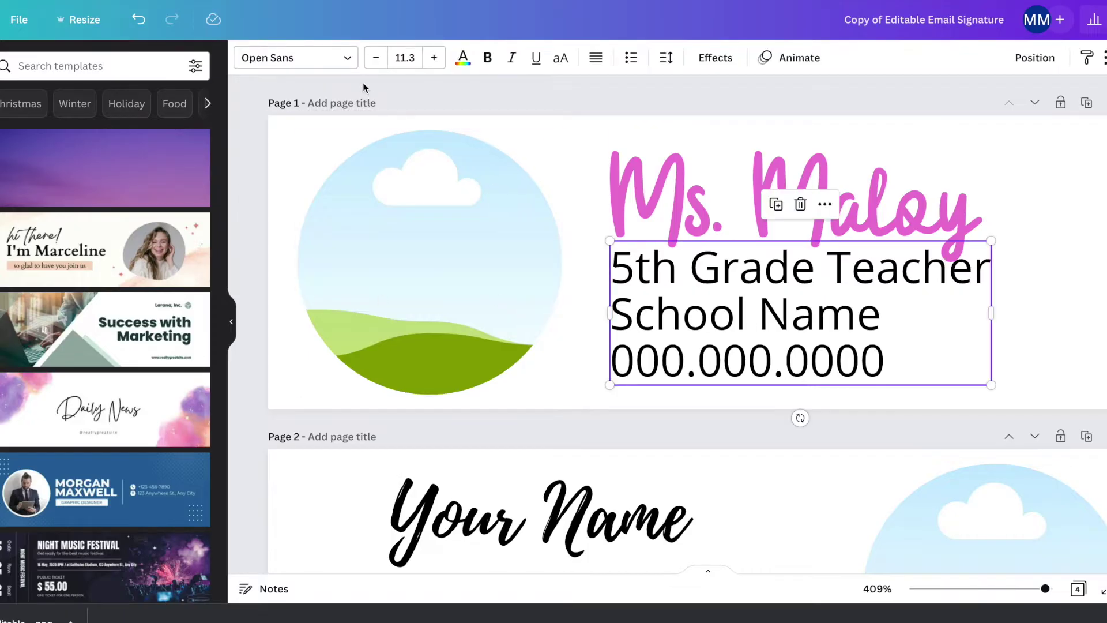
double_click(705, 322)
left_click(705, 321)
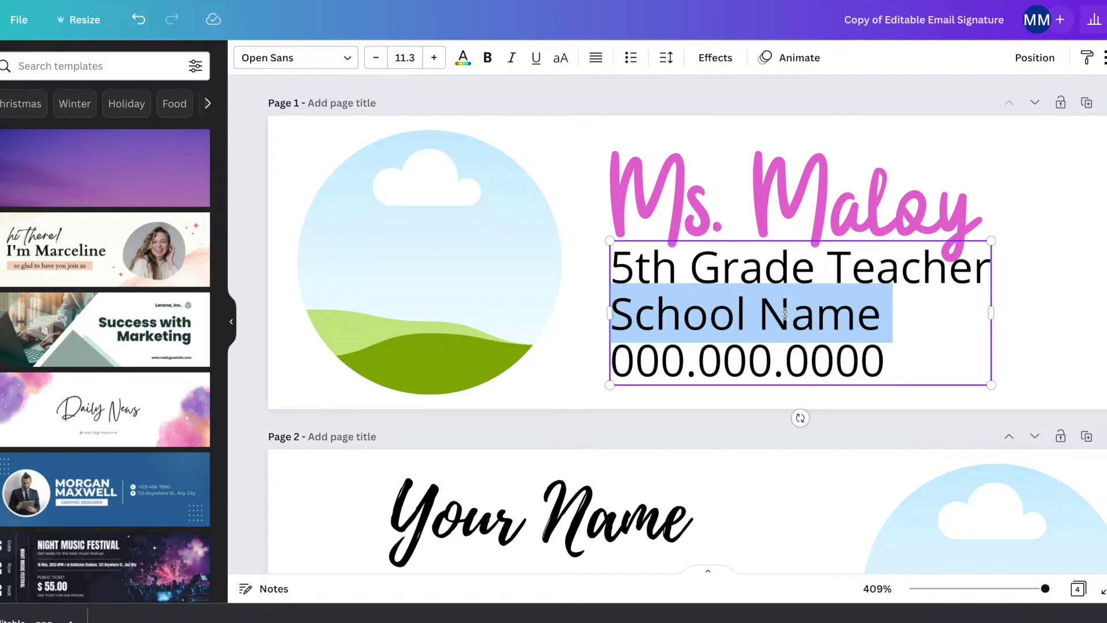
left_click(923, 93)
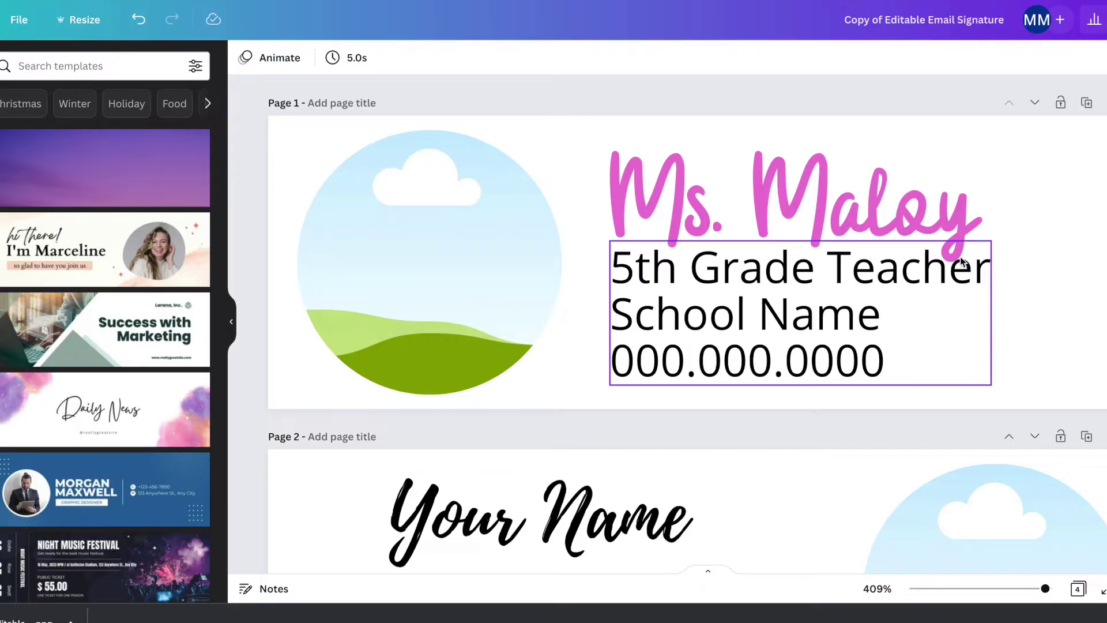
Step: Nudge the pink name text box slightly higher on page 1
left_click(932, 188)
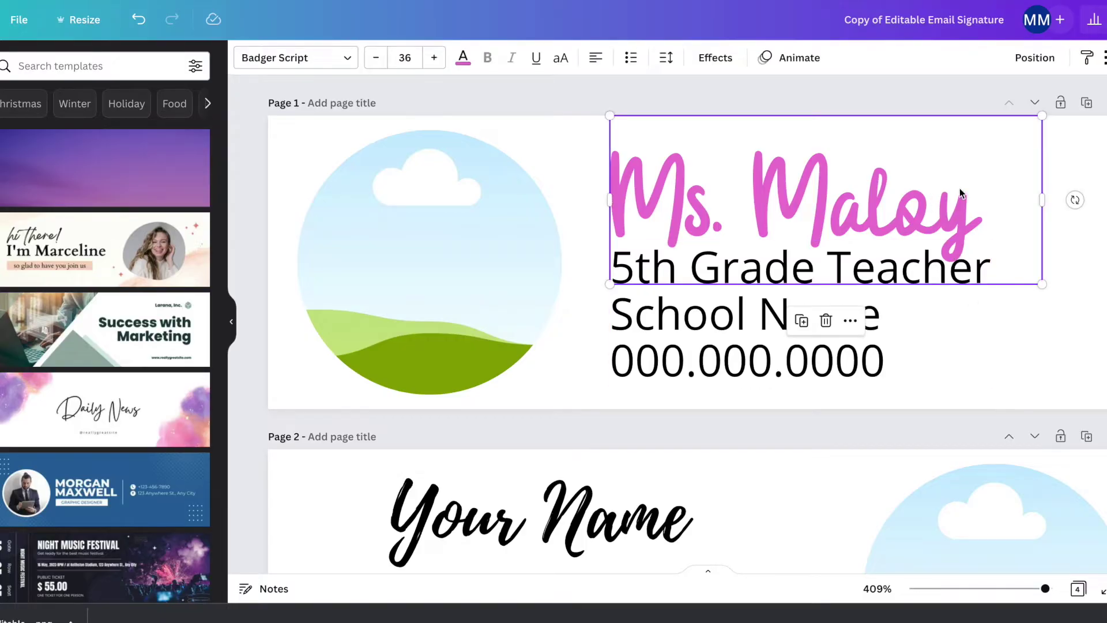
left_click_drag(960, 189, 961, 180)
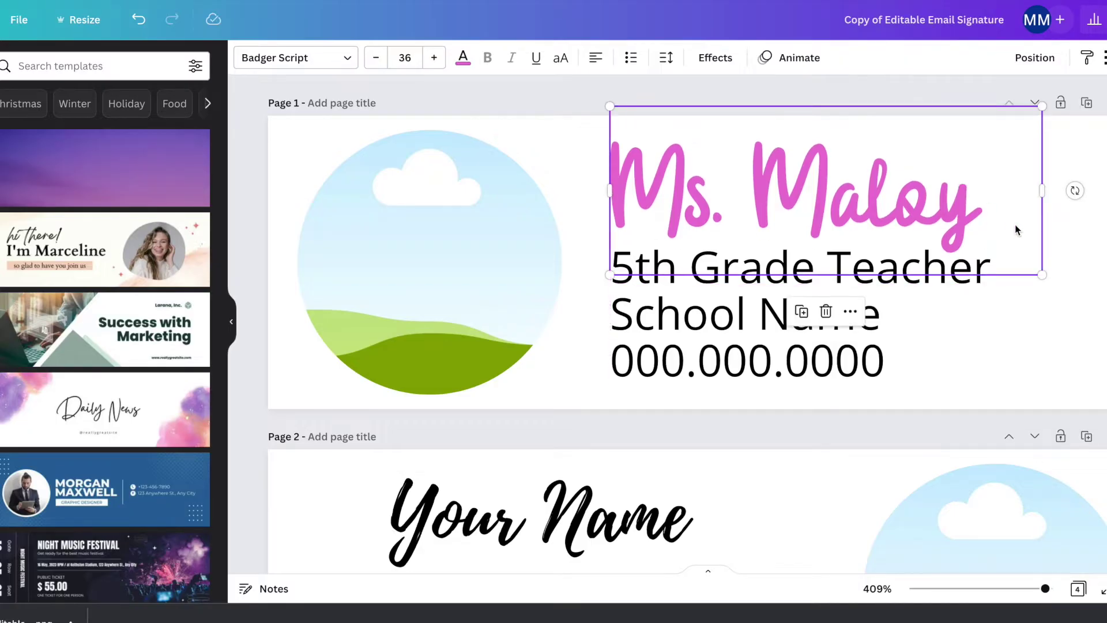
left_click(591, 90)
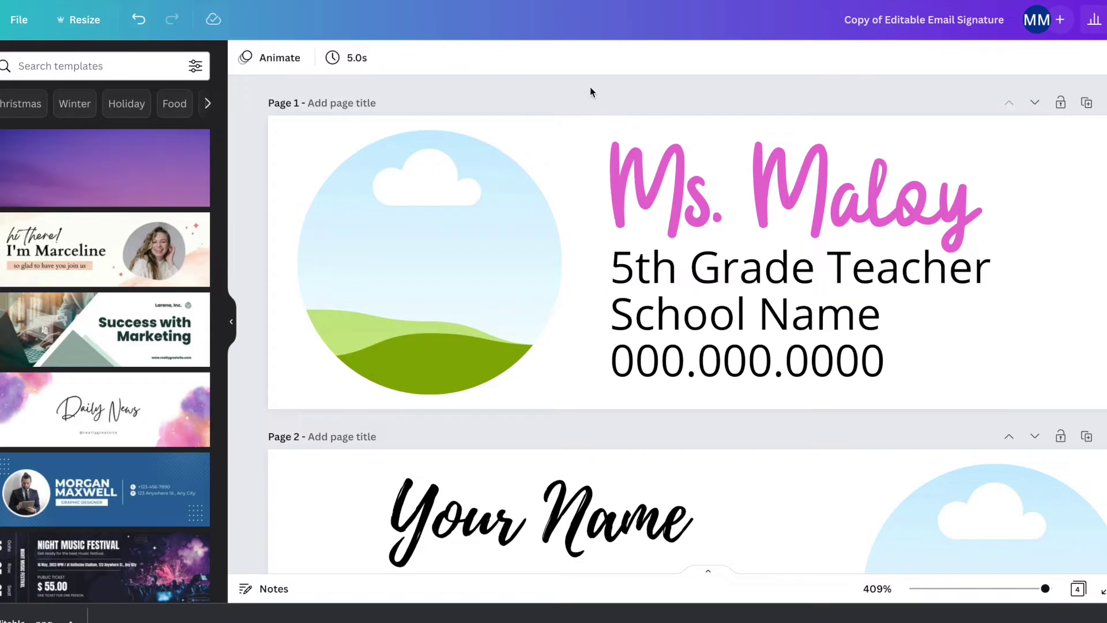
Step: Drag the uploaded portrait from the Demo folder into page 1's circular photo placeholder
left_click(390, 334)
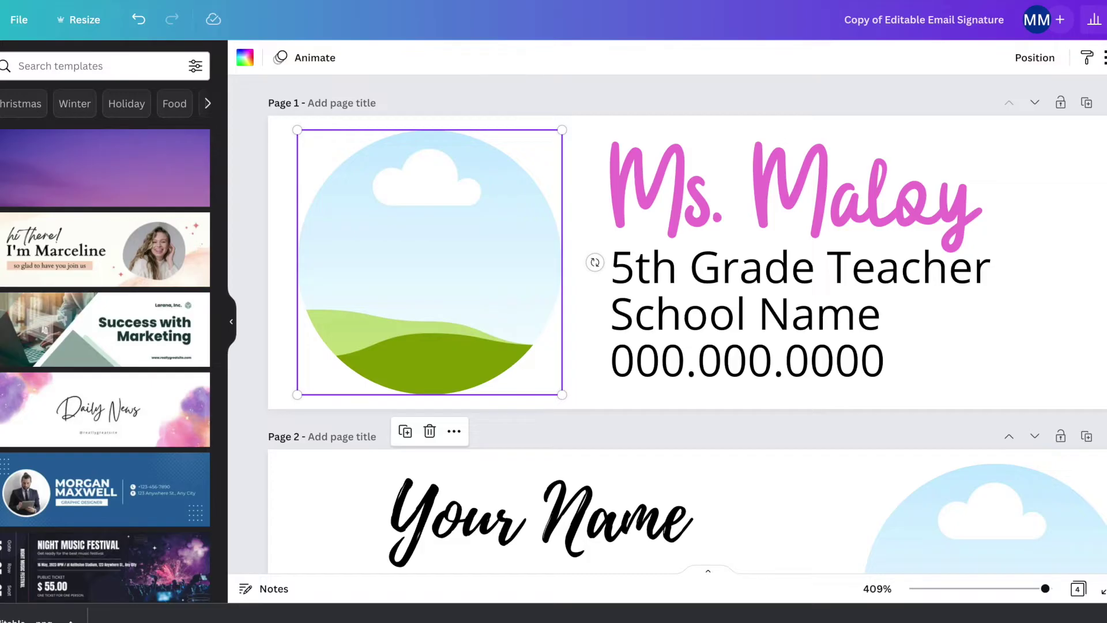
left_click(3, 173)
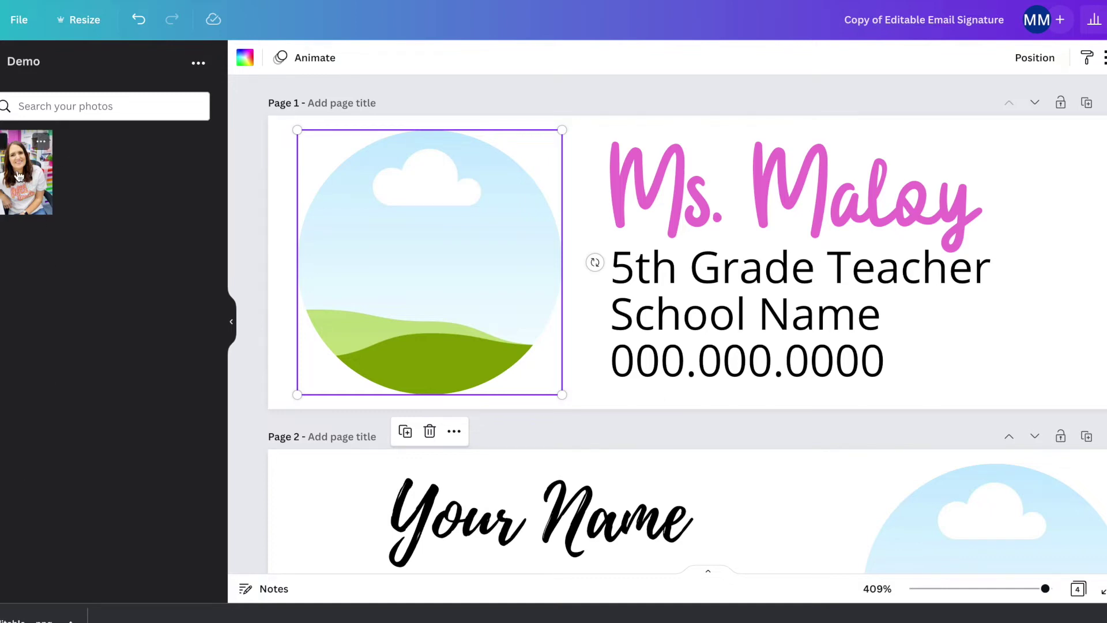
left_click_drag(18, 176, 372, 228)
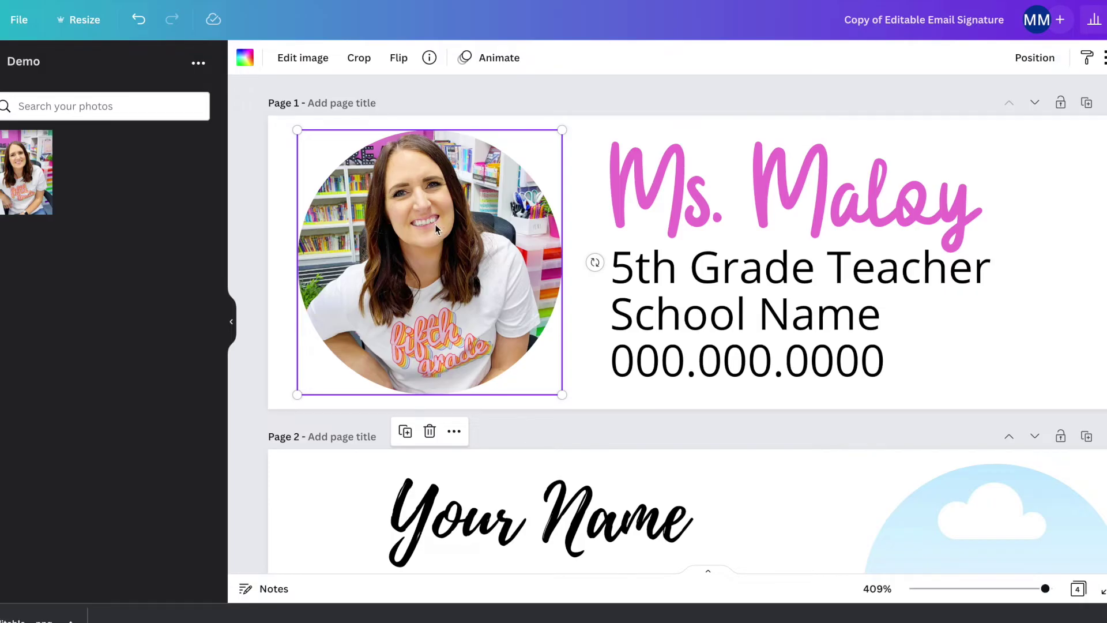
Step: Enlarge and shift the photo inside the circle so the face is centred
double_click(438, 296)
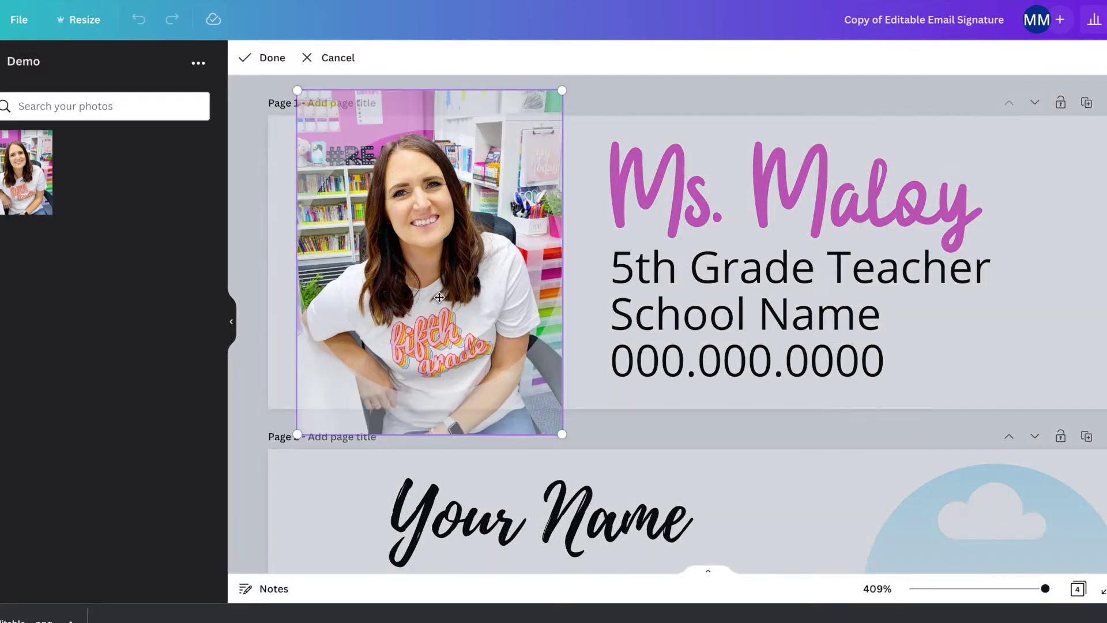
left_click_drag(442, 257, 445, 280)
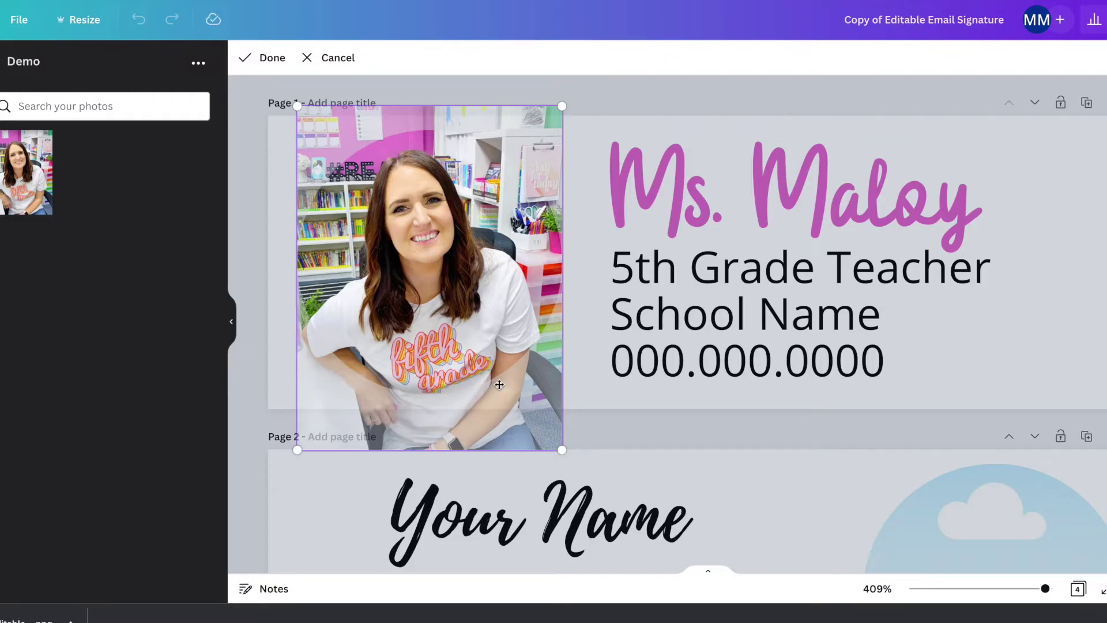
left_click_drag(562, 450, 579, 472)
left_click_drag(496, 323, 493, 316)
left_click(670, 95)
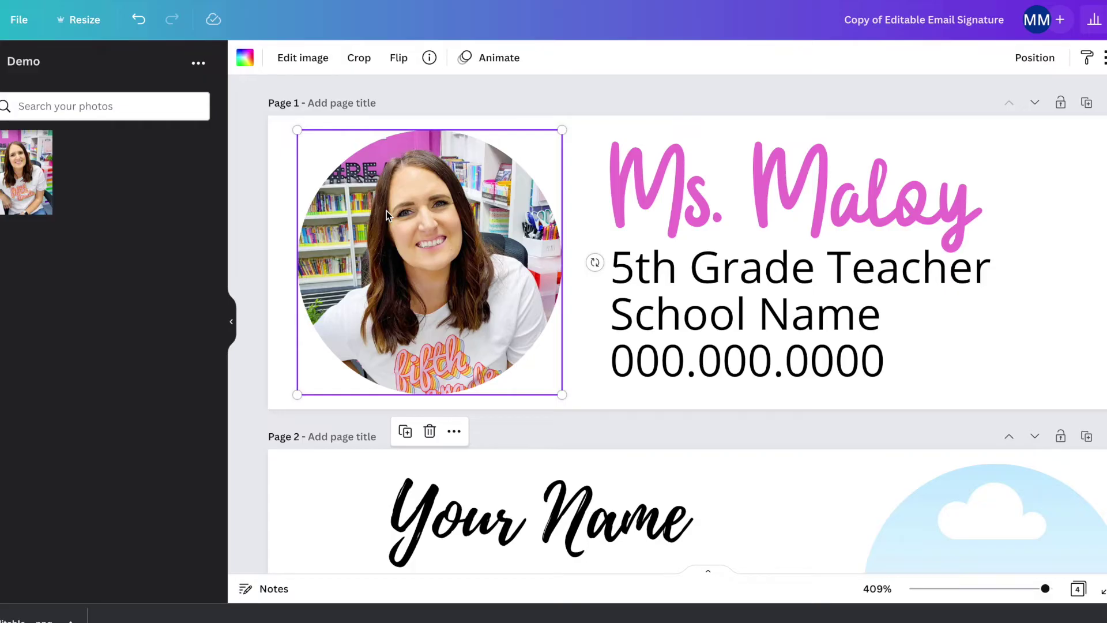
left_click(589, 102)
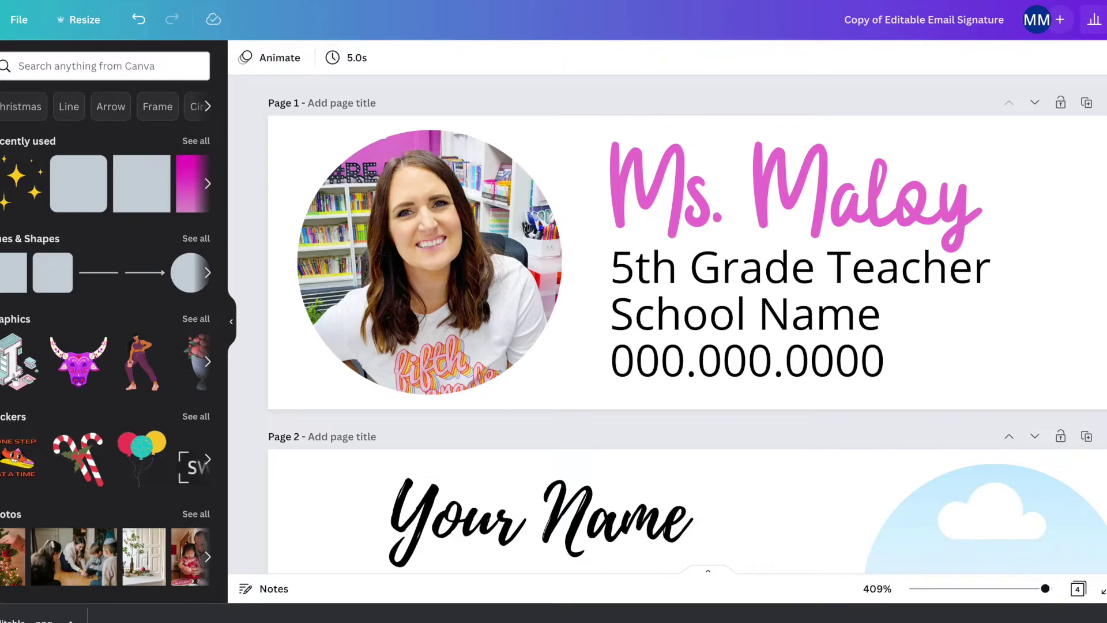
Step: Search Elements for 'sparkle' and add the yellow sparkles graphic to page 1
left_click(56, 68)
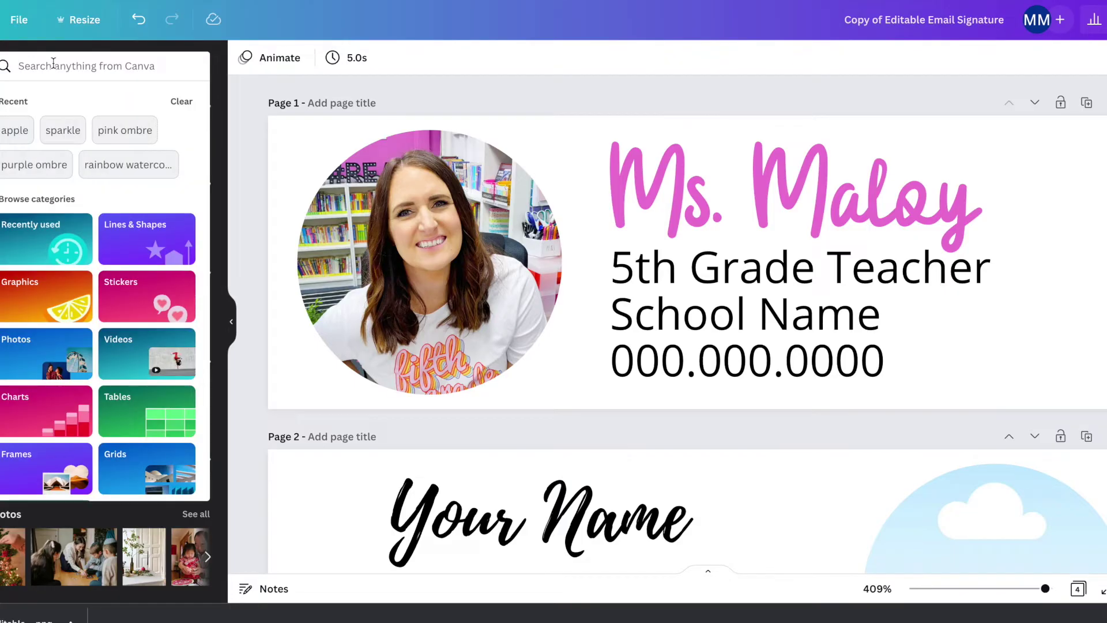
type("sparkle")
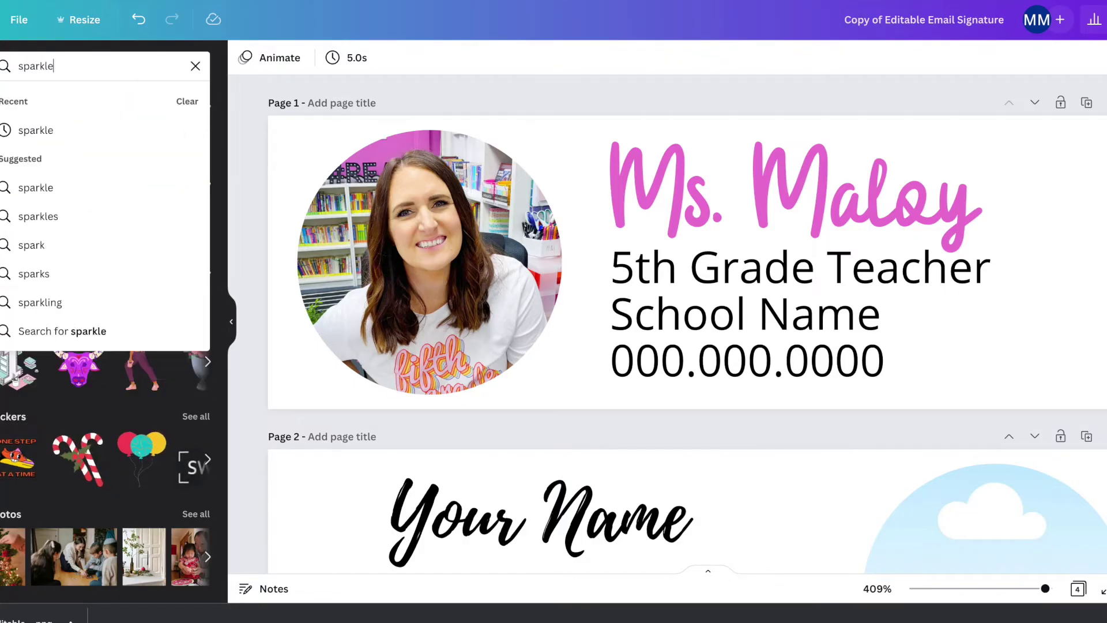
left_click(117, 190)
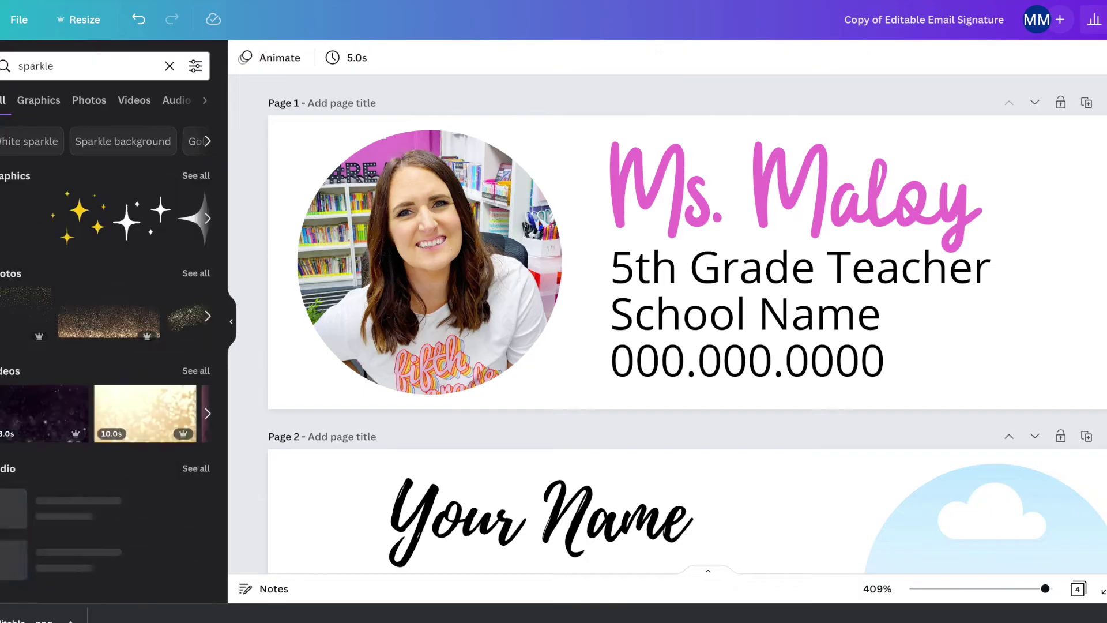
left_click(86, 226)
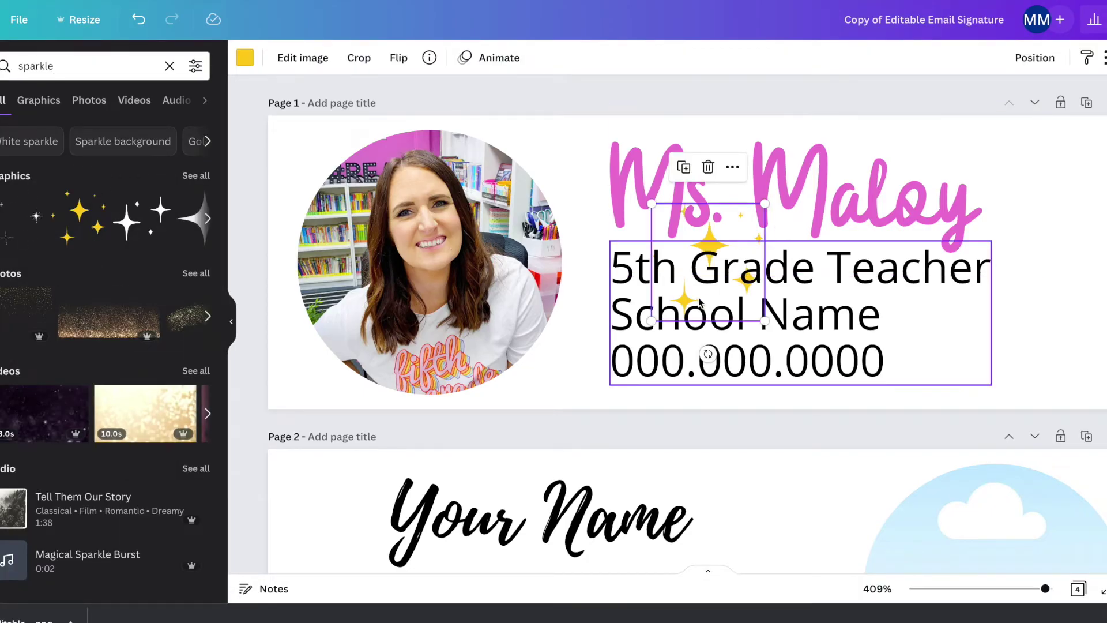
Step: Move the sparkles to the right edge beside the name, enlarge them, and reposition the details text
left_click_drag(690, 284, 633, 380)
left_click(686, 285)
left_click_drag(687, 285, 1065, 219)
left_click_drag(839, 416, 903, 330)
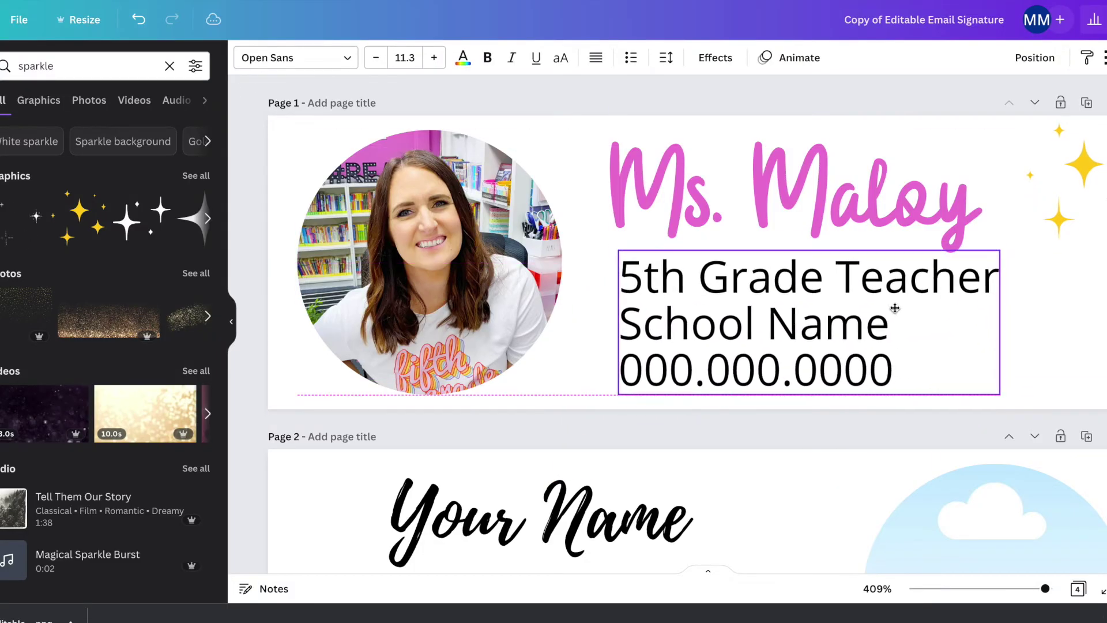
left_click(1085, 196)
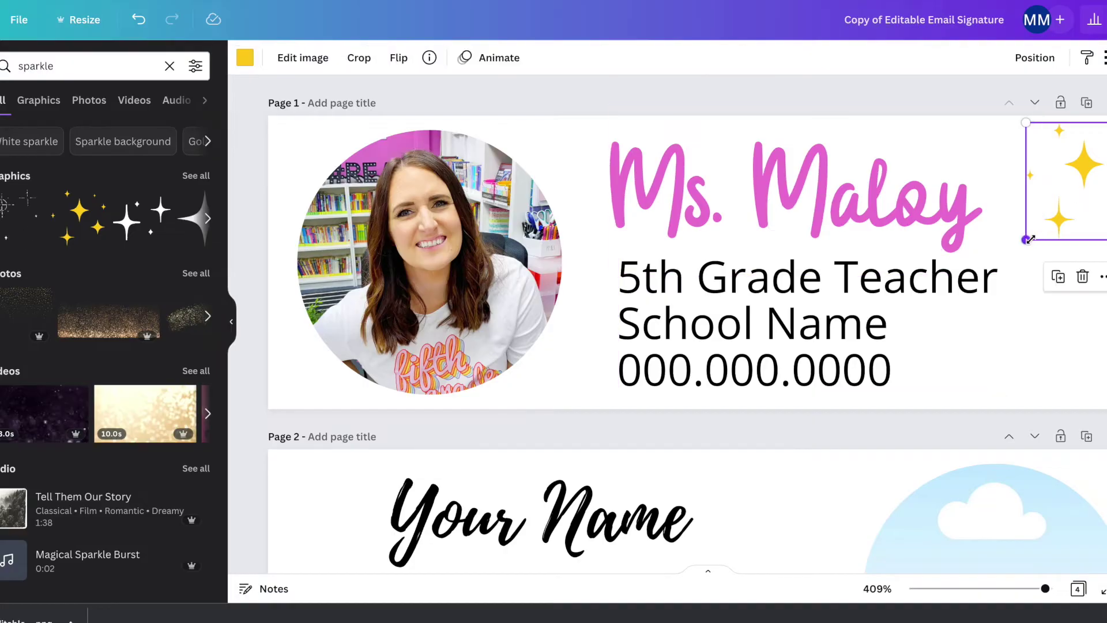
left_click_drag(1026, 240, 1004, 285)
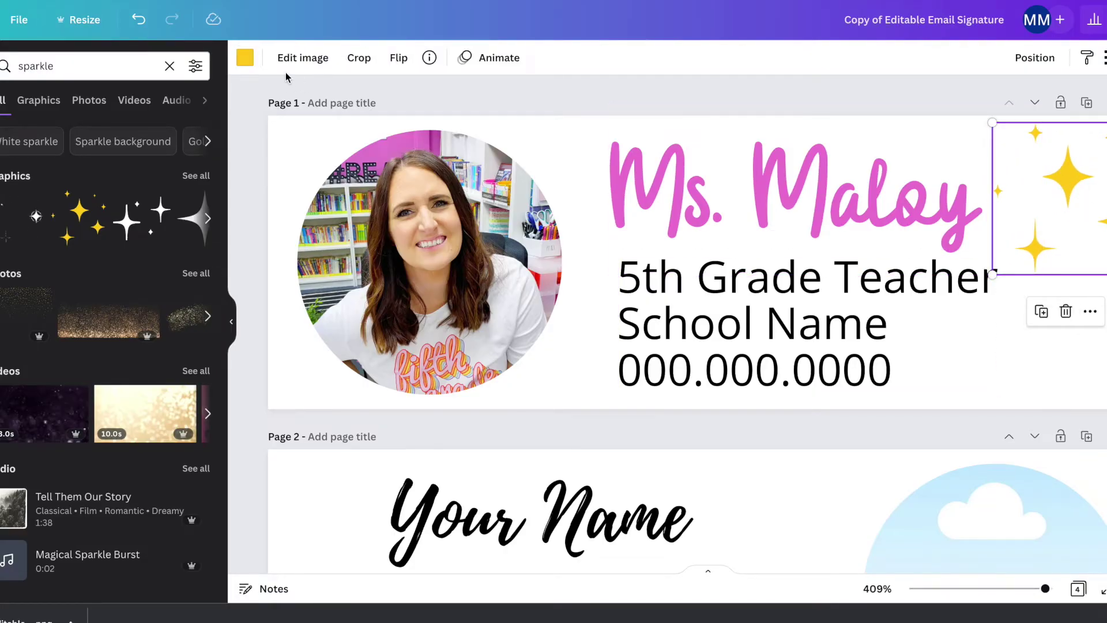
Step: Try several pink shades on the sparkles, then revert them to yellow
left_click(246, 60)
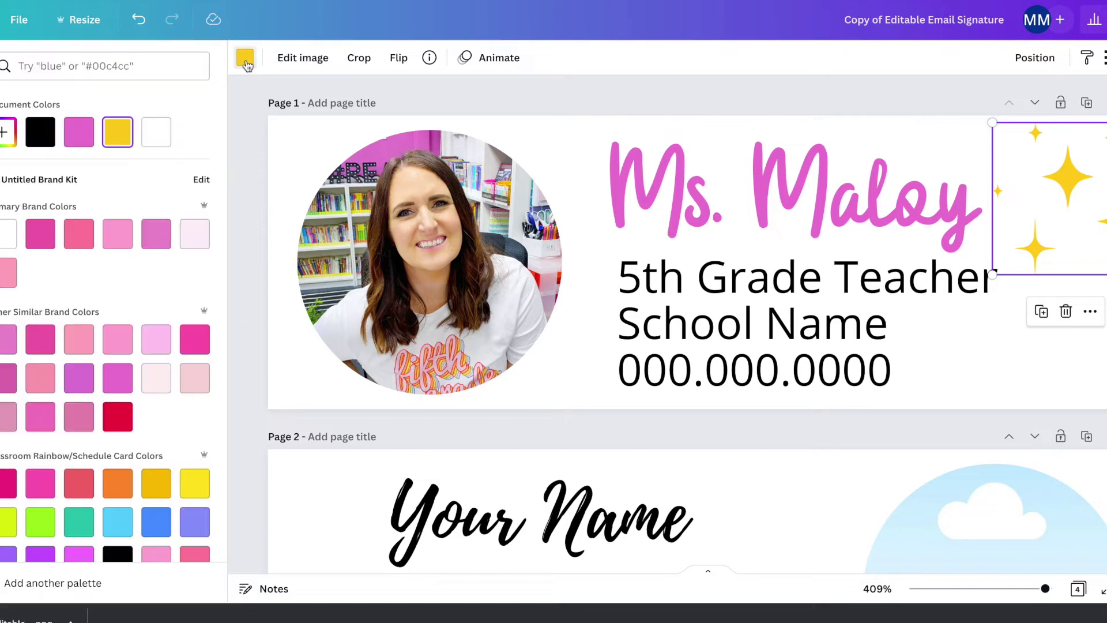
left_click(154, 340)
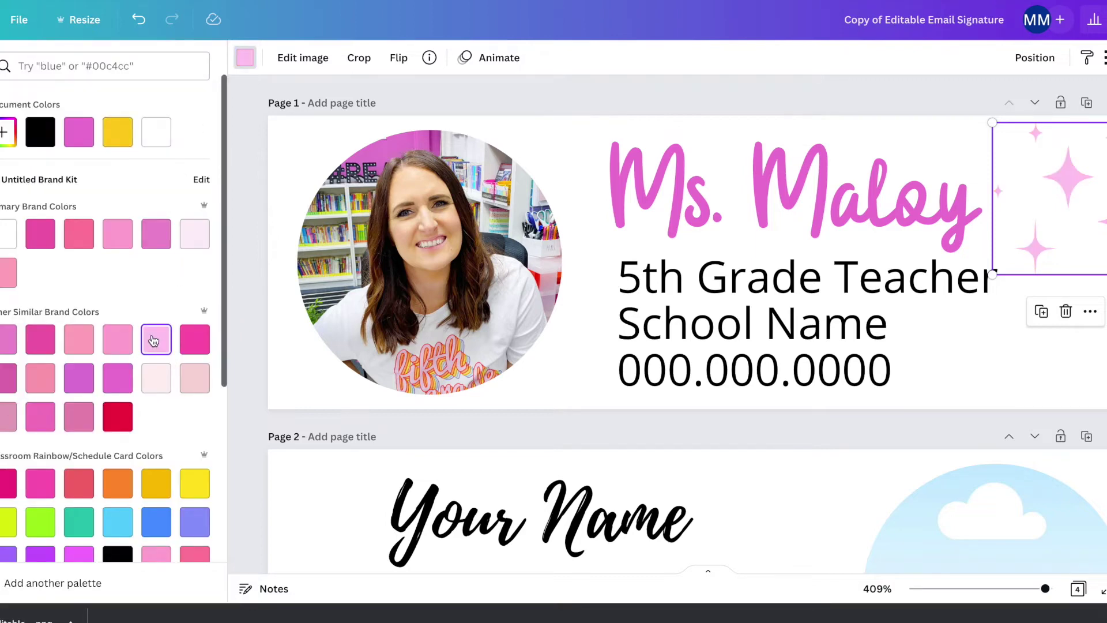
left_click(157, 235)
left_click(112, 344)
left_click(76, 345)
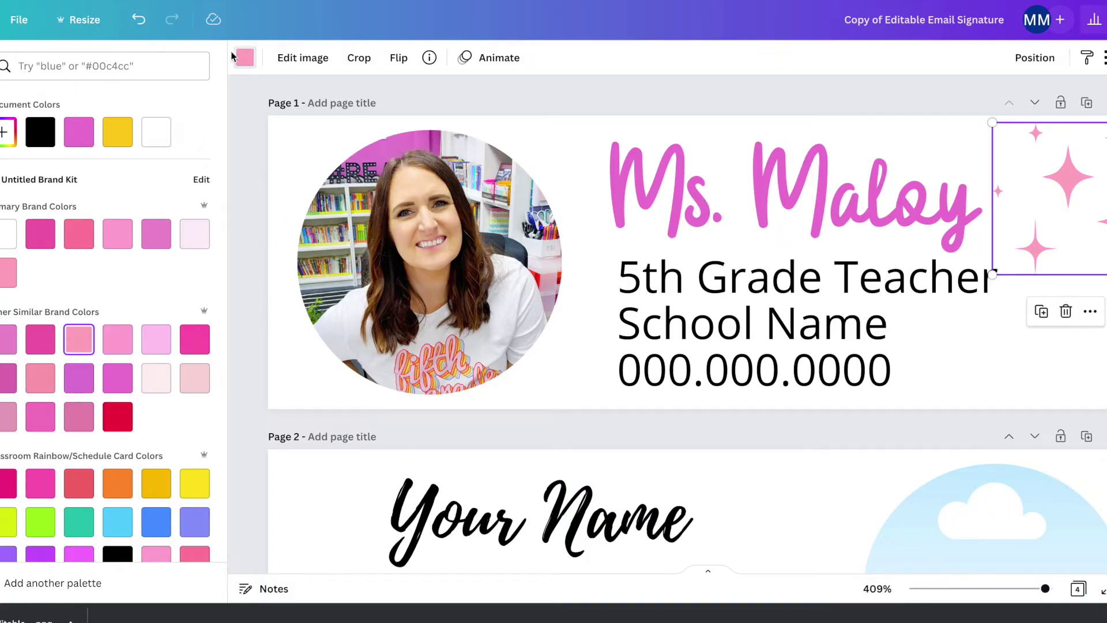
left_click(130, 135)
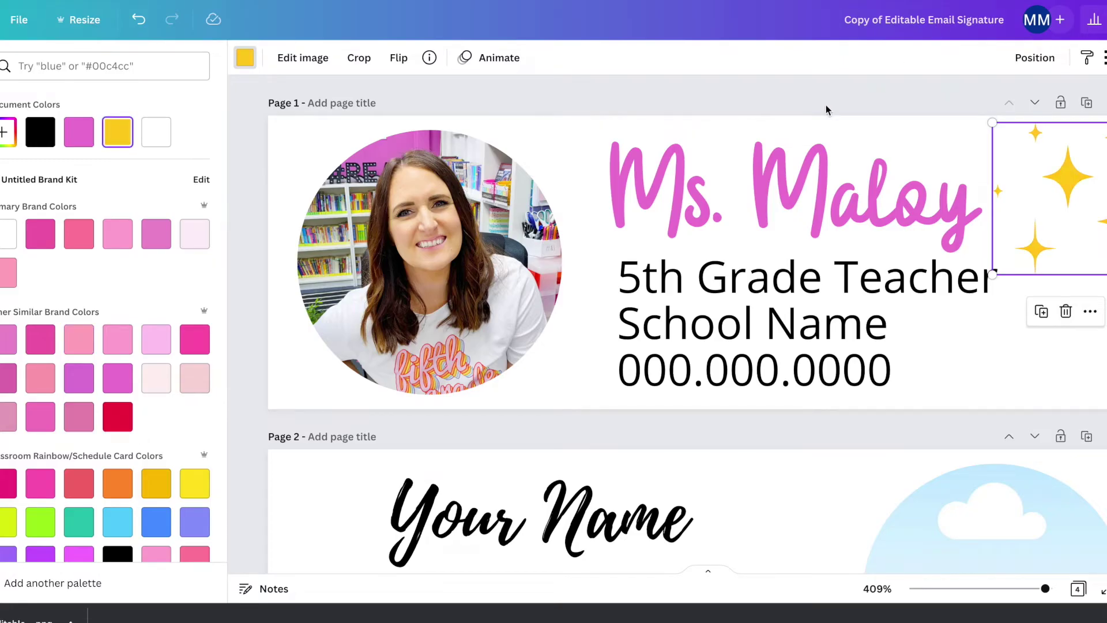
left_click(1090, 174)
left_click(1086, 187)
Step: Duplicate the sparkles and place the copy at the photo circle's lower-left edge
left_click(1082, 201)
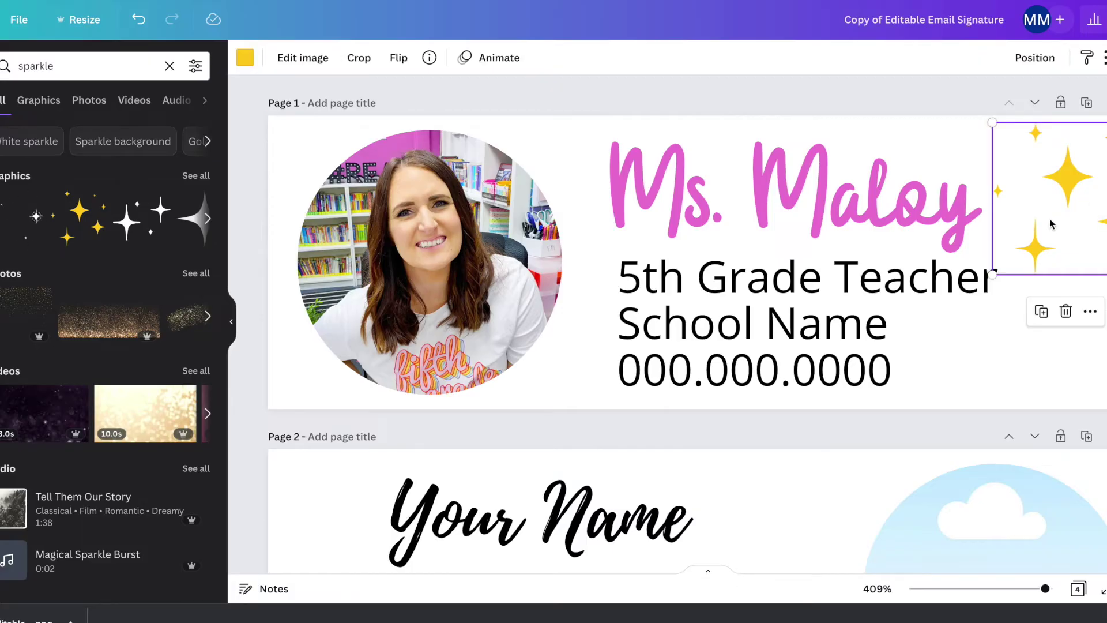
key("ctrl+d")
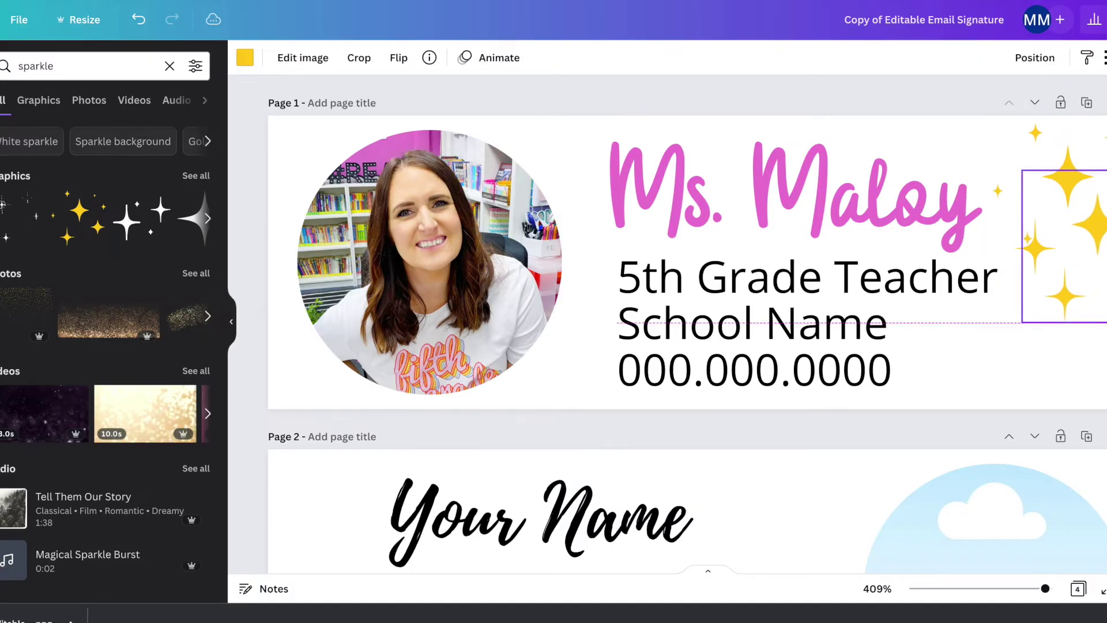
left_click(1066, 131)
left_click(1077, 235)
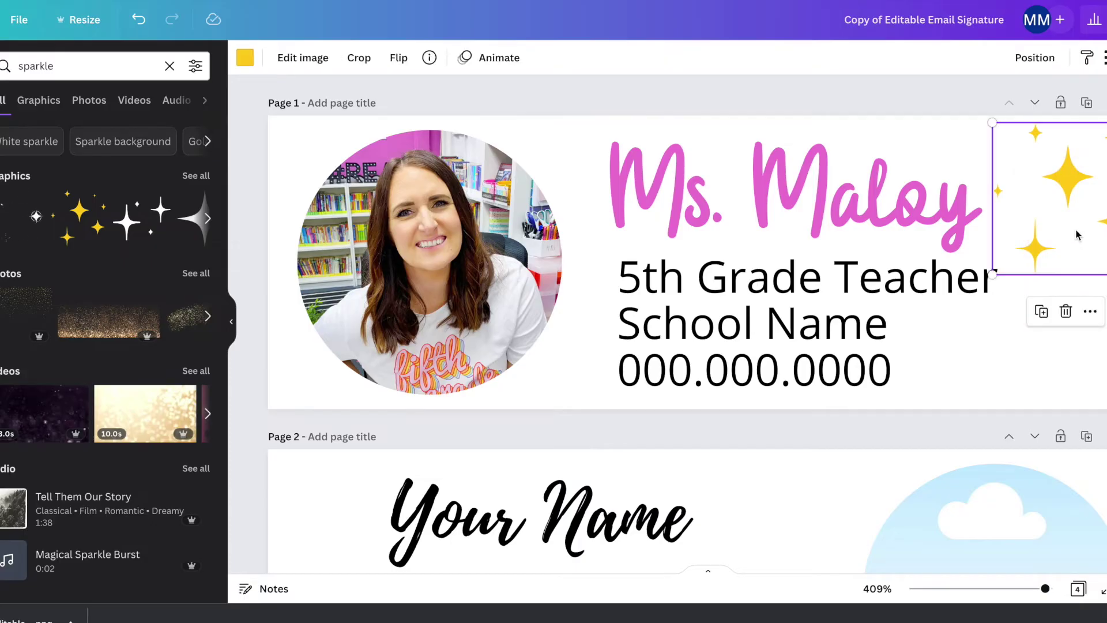
left_click(1041, 311)
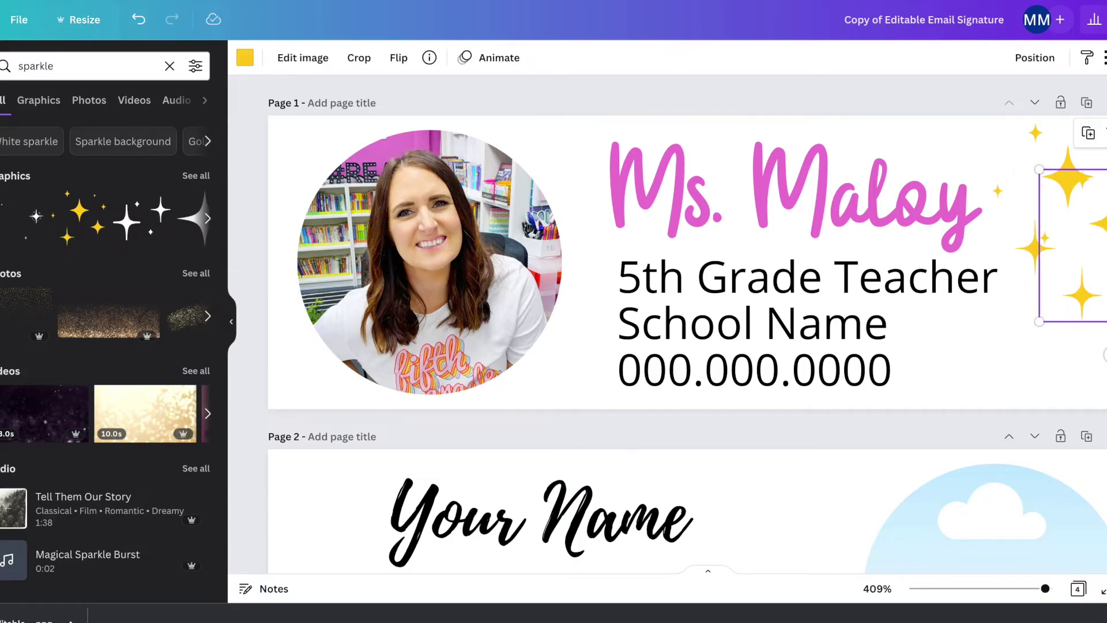
left_click_drag(1096, 263, 356, 390)
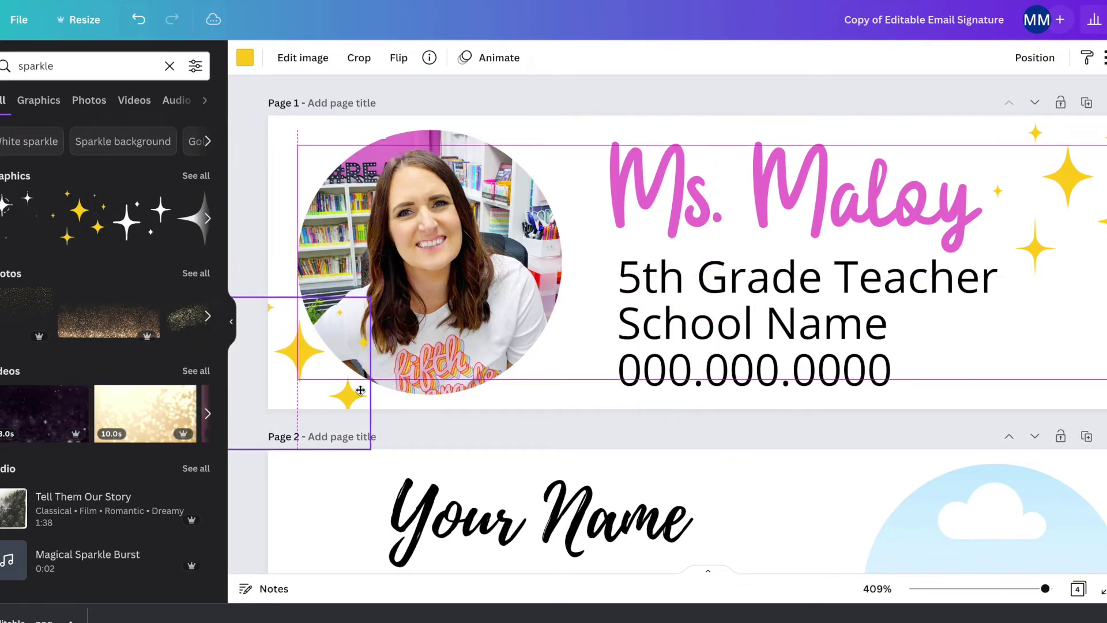
left_click(486, 87)
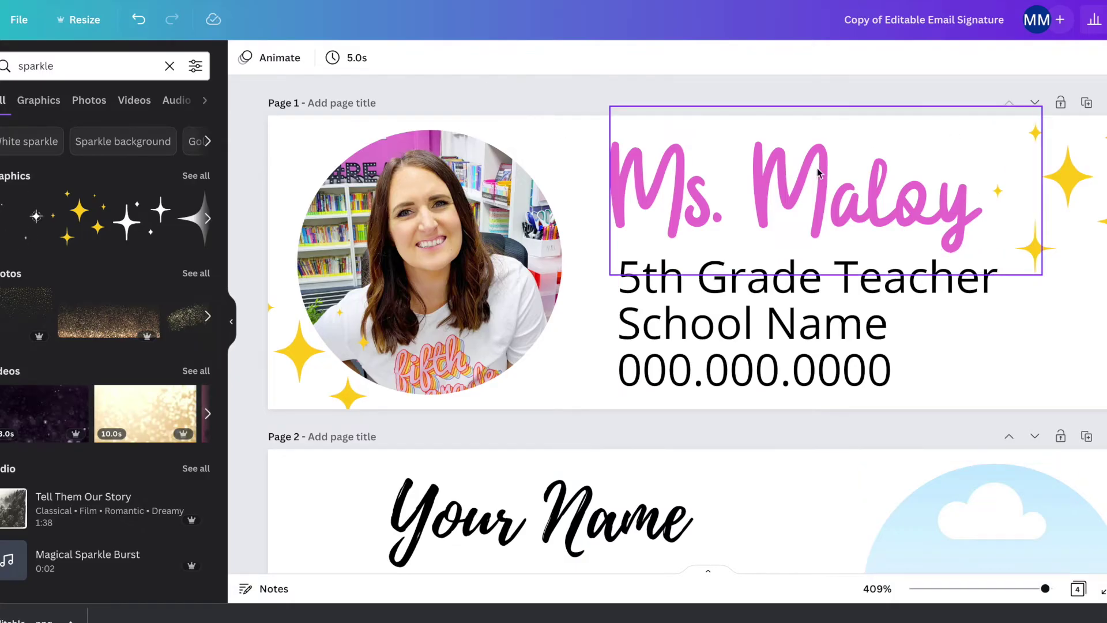
Step: Replace the Elements search with 'apple' and run it
double_click(50, 67)
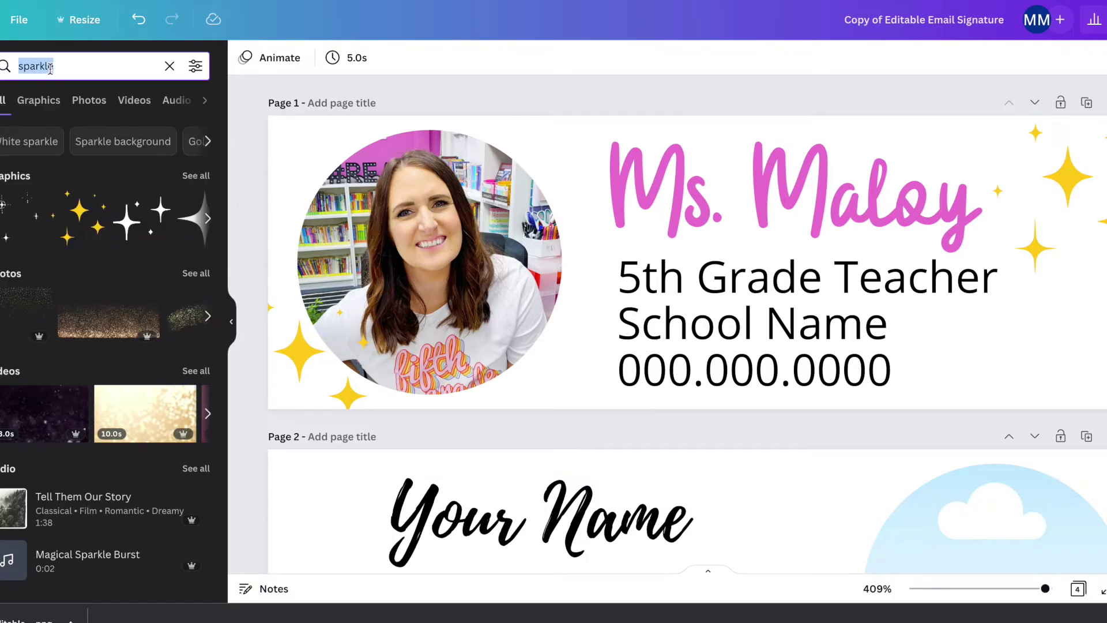
type("apple")
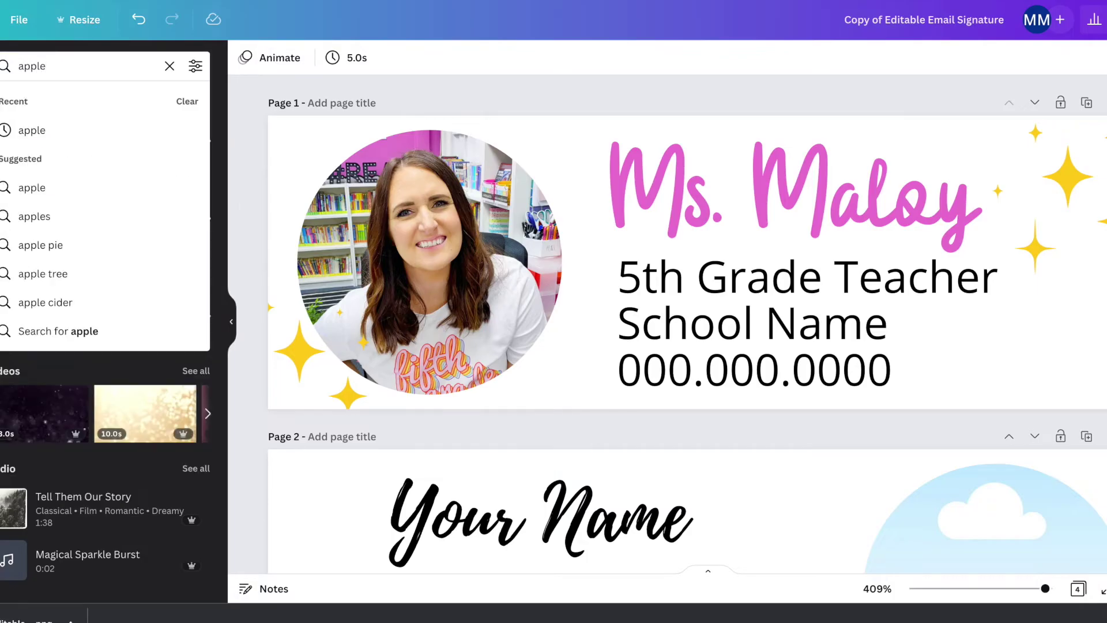
key("Return")
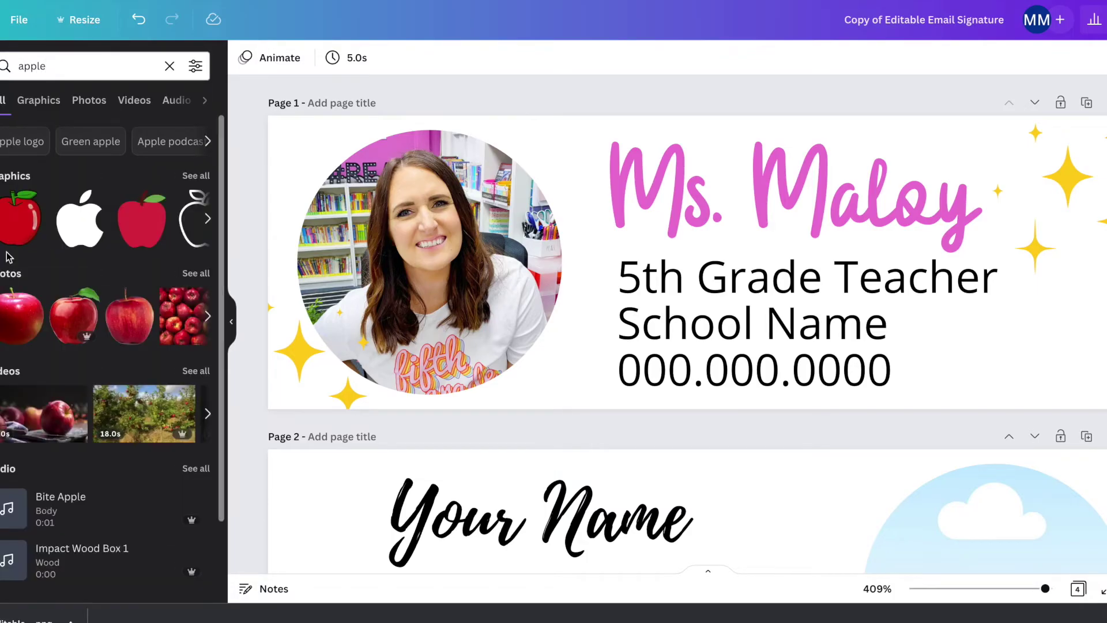
Step: Search Elements for 'pencil' and show all pencil graphics
left_click(170, 66)
type("pe")
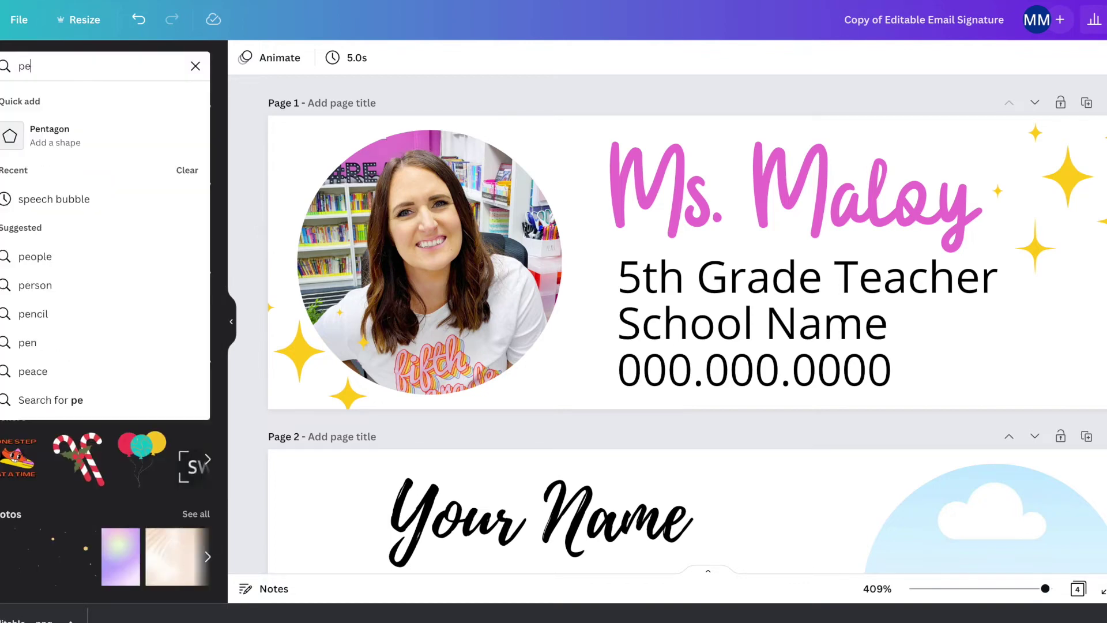
type("ncil")
key("Return")
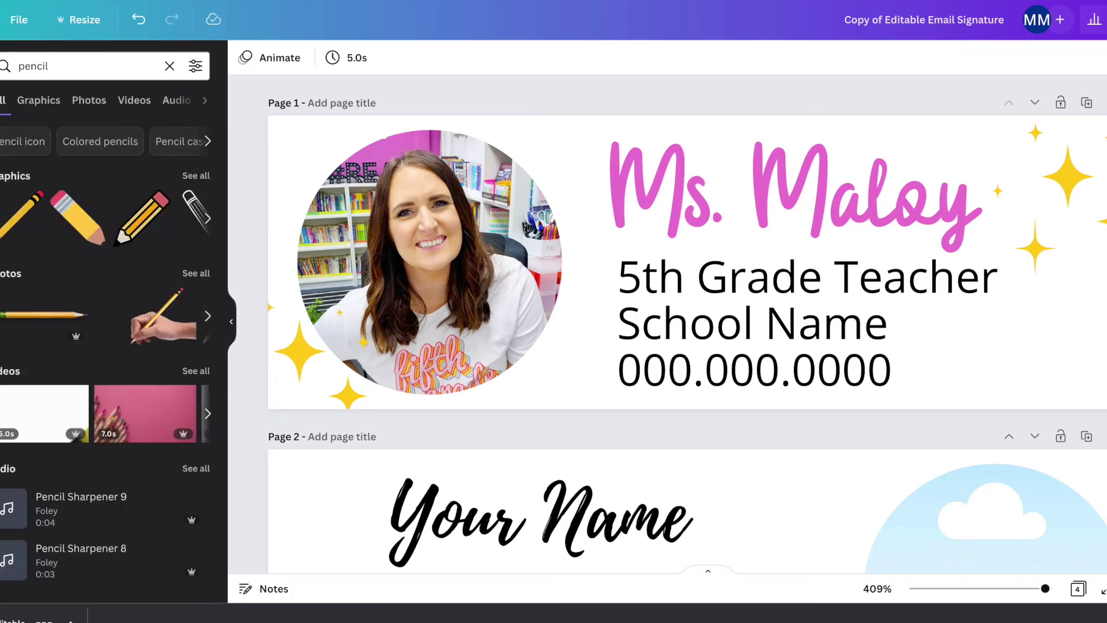
left_click(193, 176)
scroll(86, 377, "down", 15)
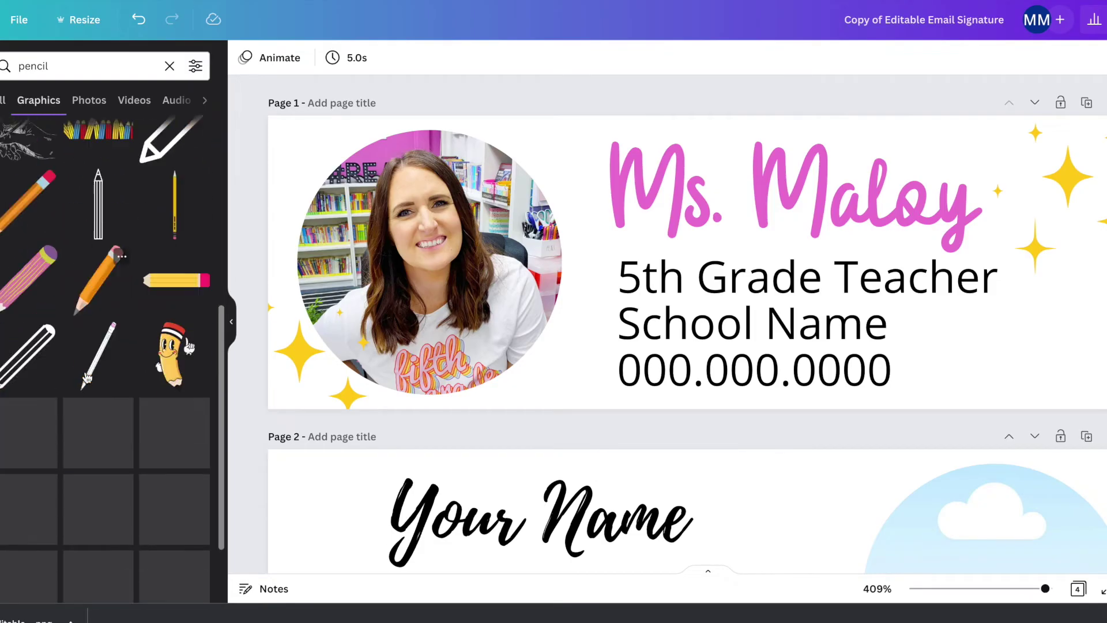
scroll(87, 358, "up", 2)
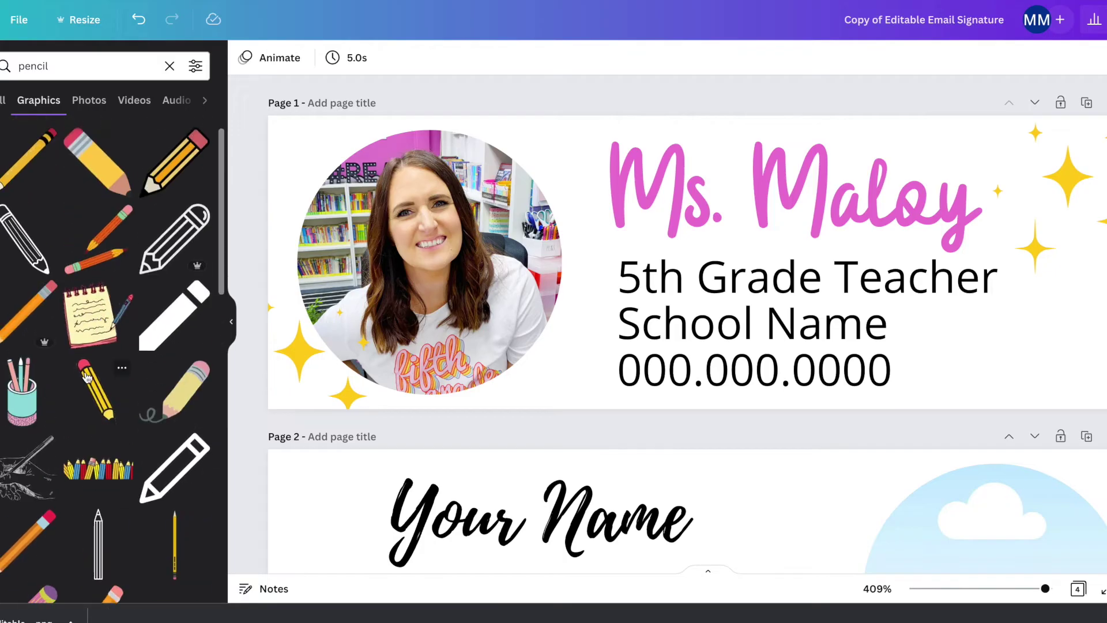
scroll(85, 345, "up", 8)
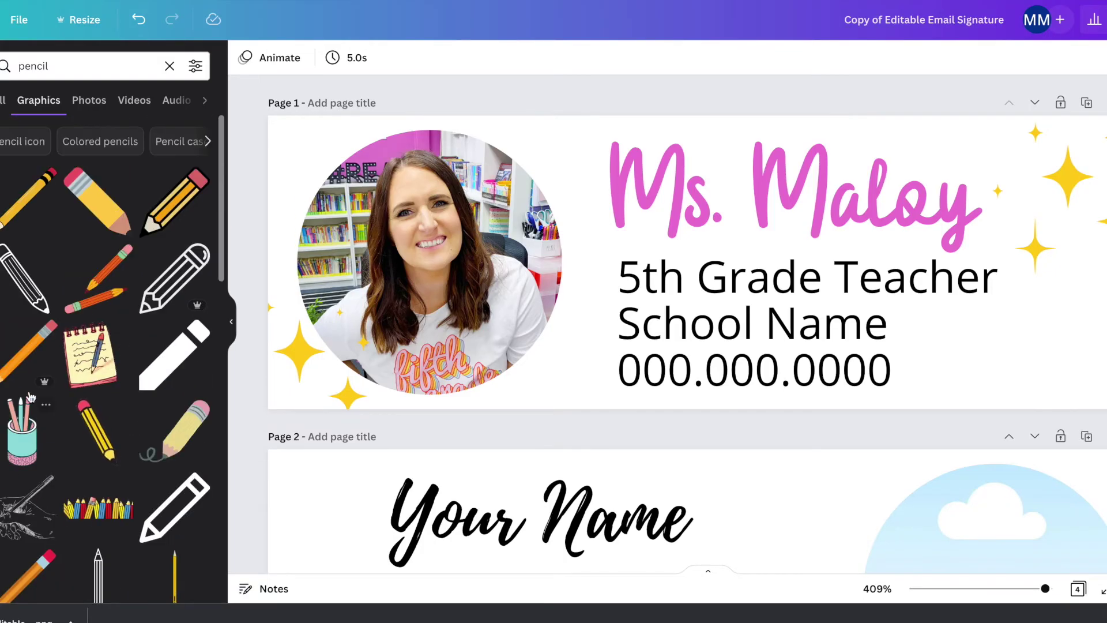
Step: Add an orange pencil, rotate it horizontal and stretch it between the name and details
left_click(19, 367)
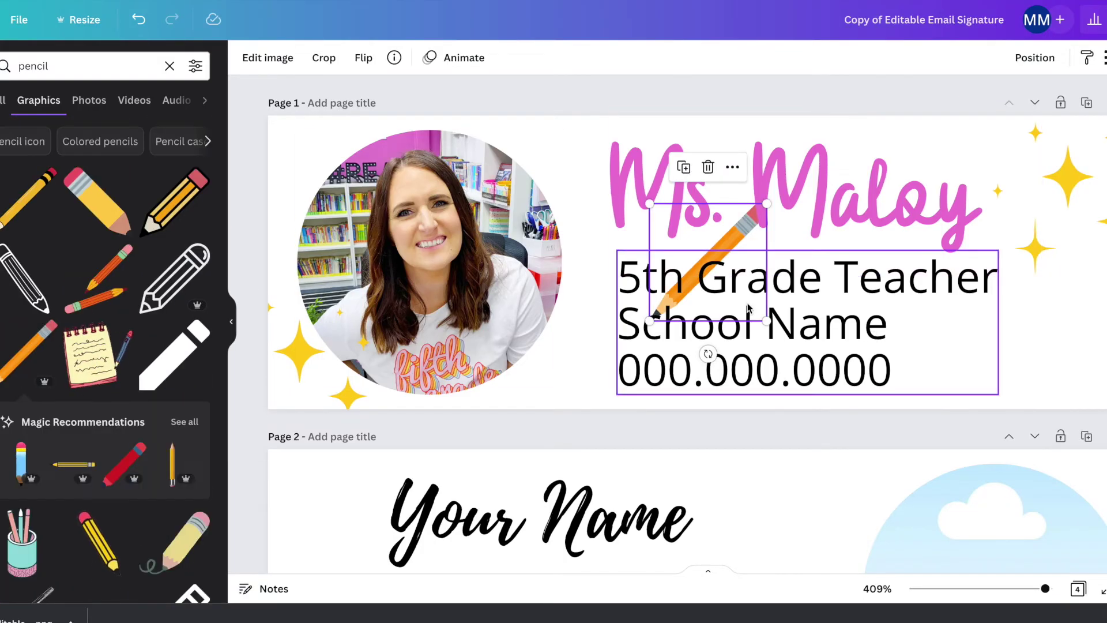
left_click_drag(709, 354, 649, 316)
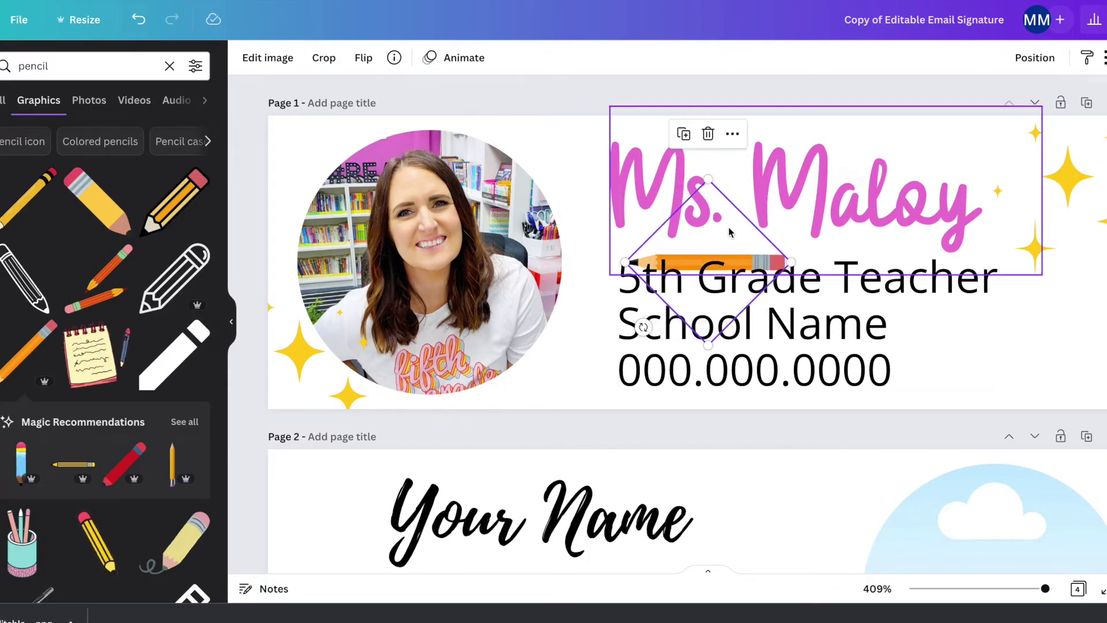
left_click_drag(719, 321, 713, 361)
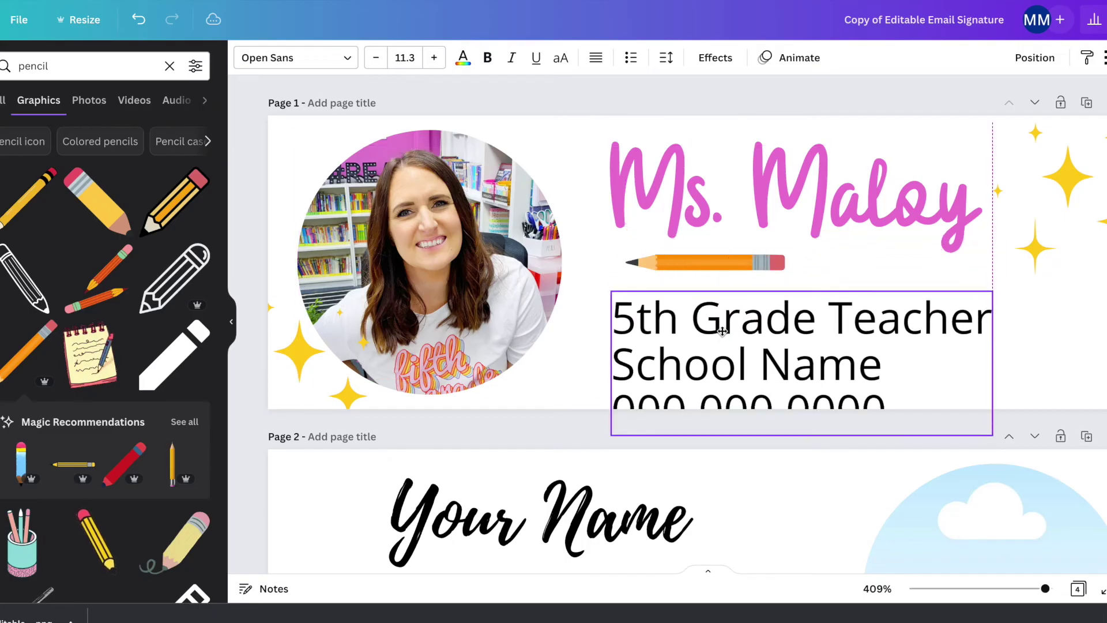
left_click(707, 269)
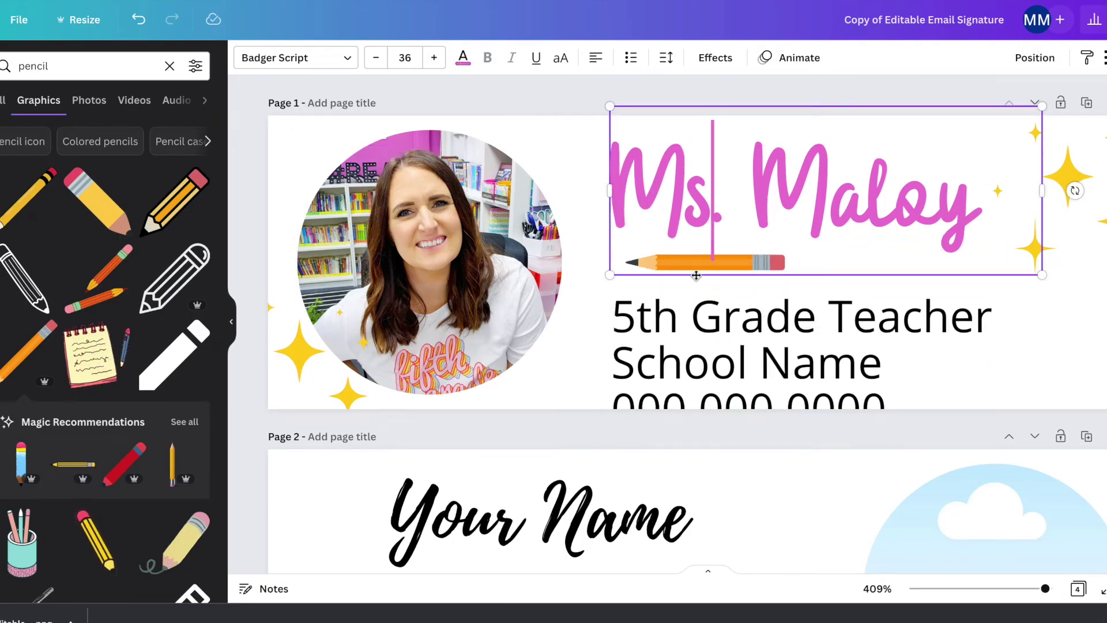
left_click_drag(687, 279, 689, 253)
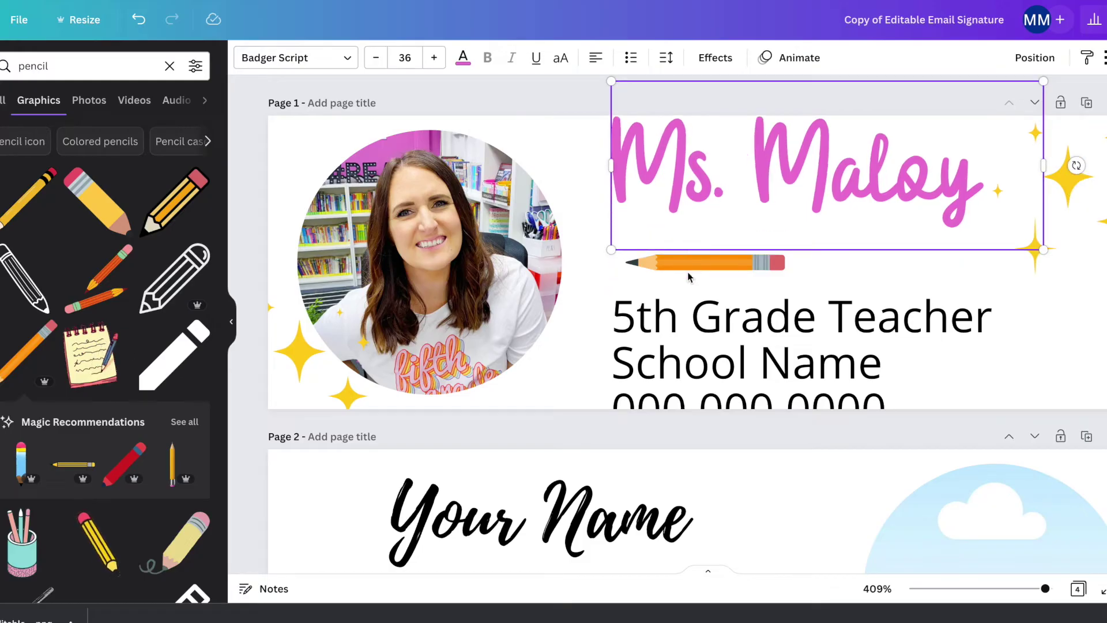
left_click(681, 263)
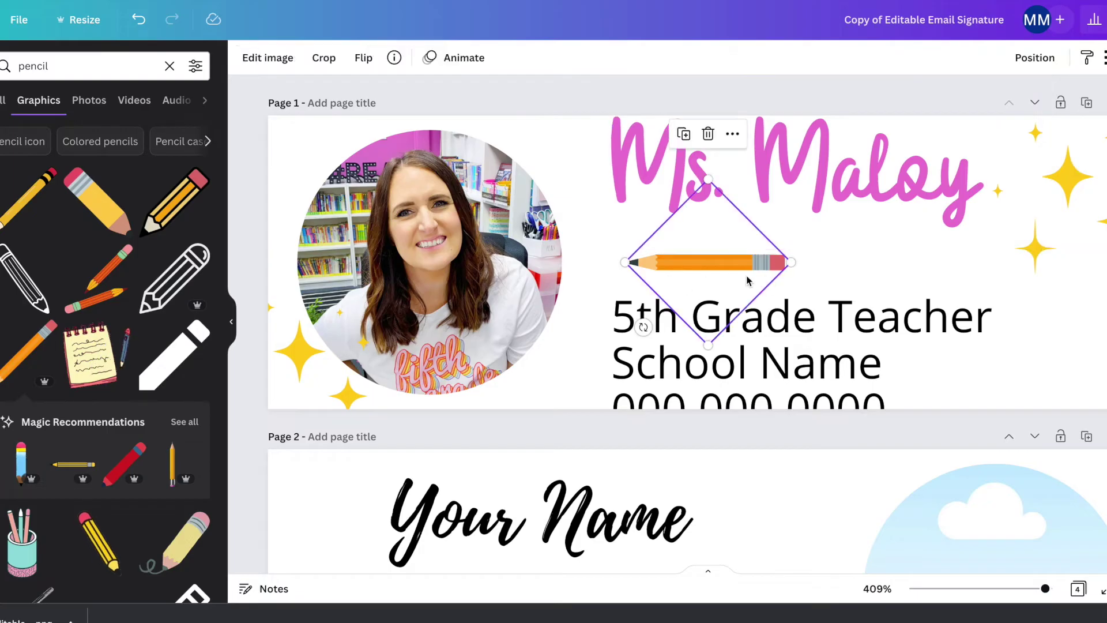
left_click_drag(792, 264, 986, 281)
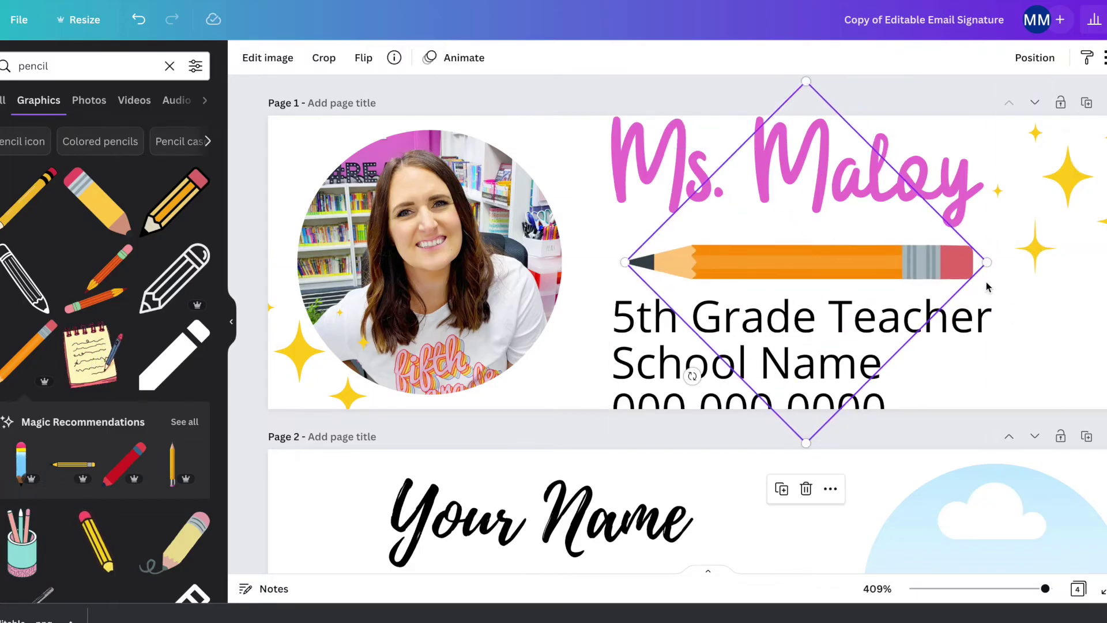
left_click(782, 255)
left_click_drag(742, 260, 732, 273)
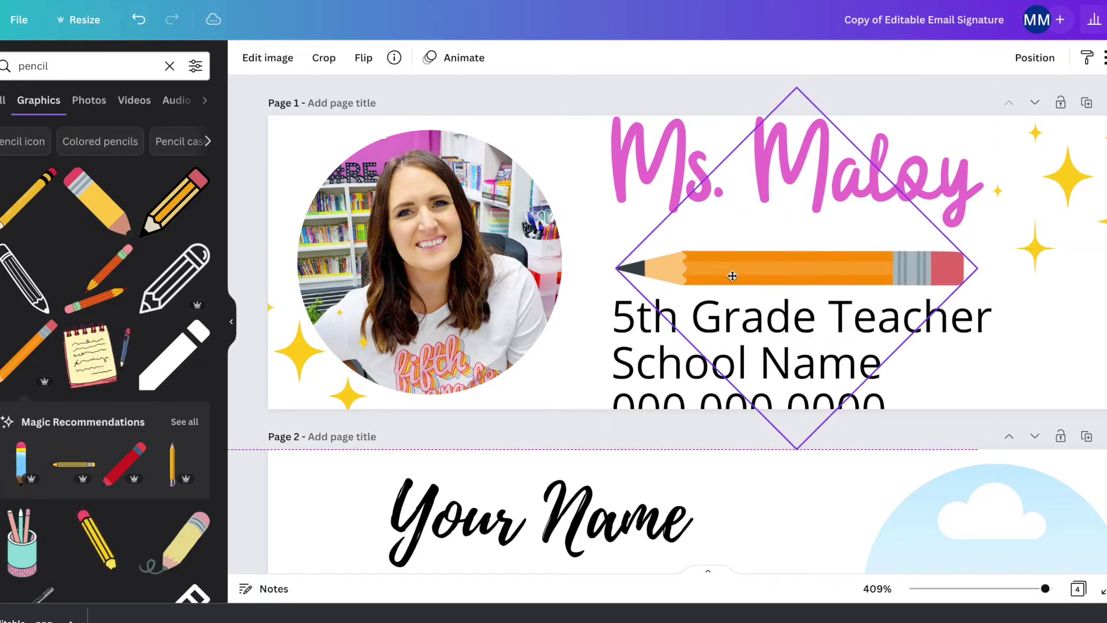
Step: Delete the pencil and move the details text back up under the name
left_click_drag(645, 130, 638, 154)
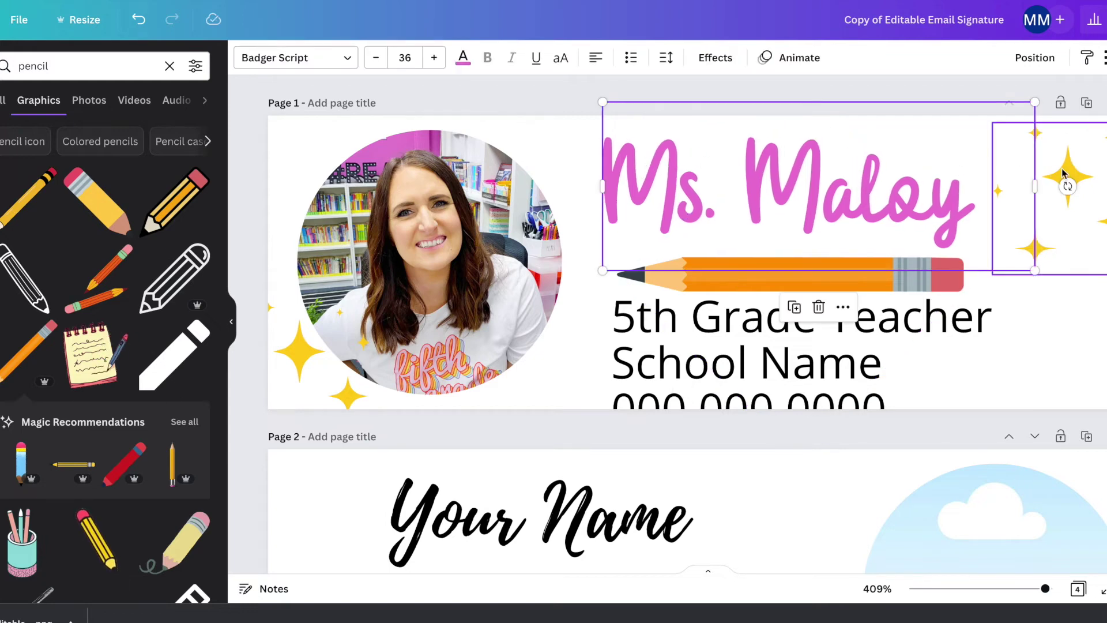
left_click(814, 315)
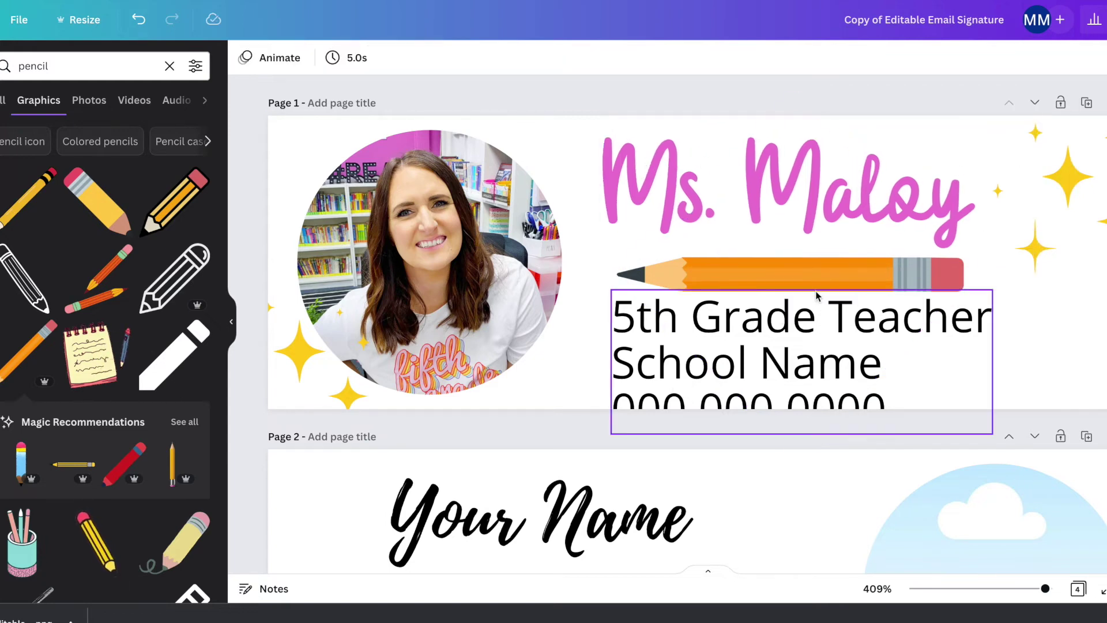
left_click_drag(814, 315, 819, 386)
left_click(809, 288)
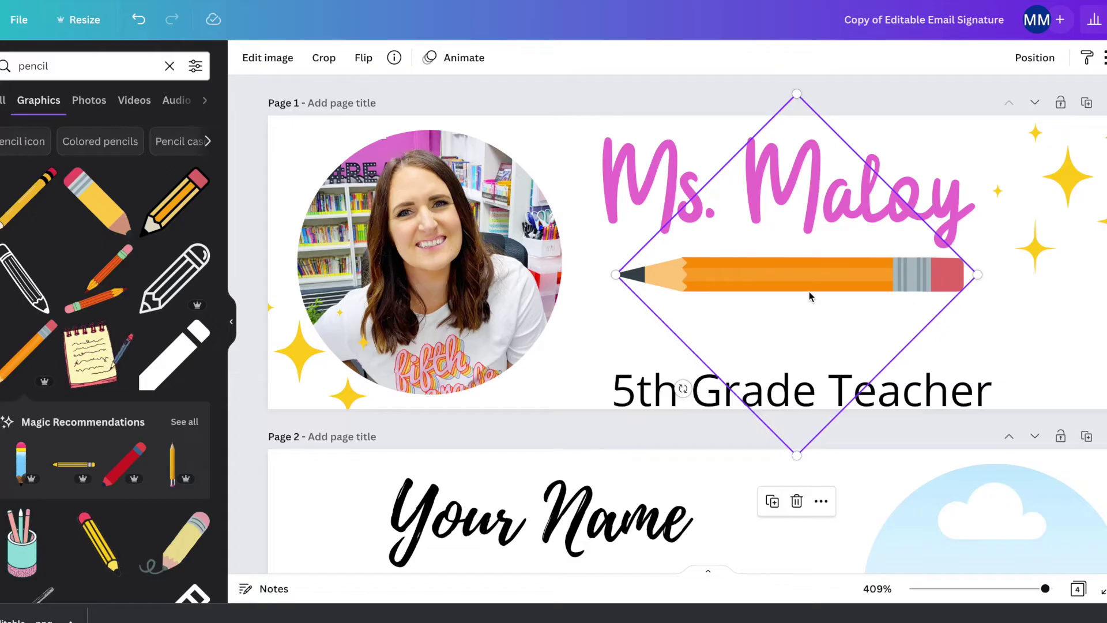
key("Delete")
left_click_drag(799, 382, 790, 269)
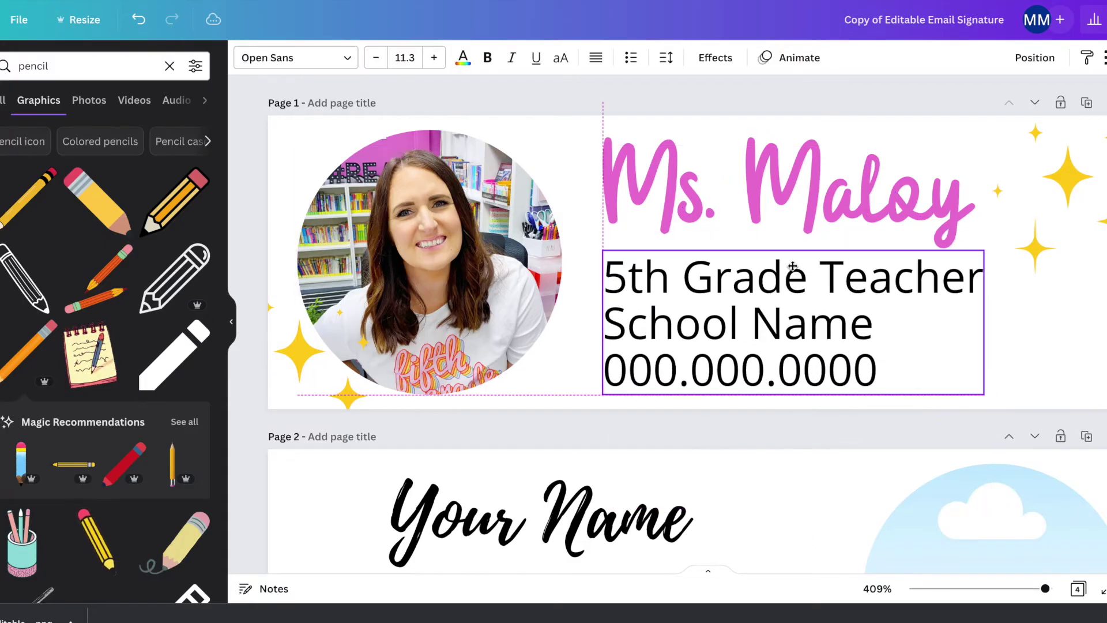
left_click(650, 97)
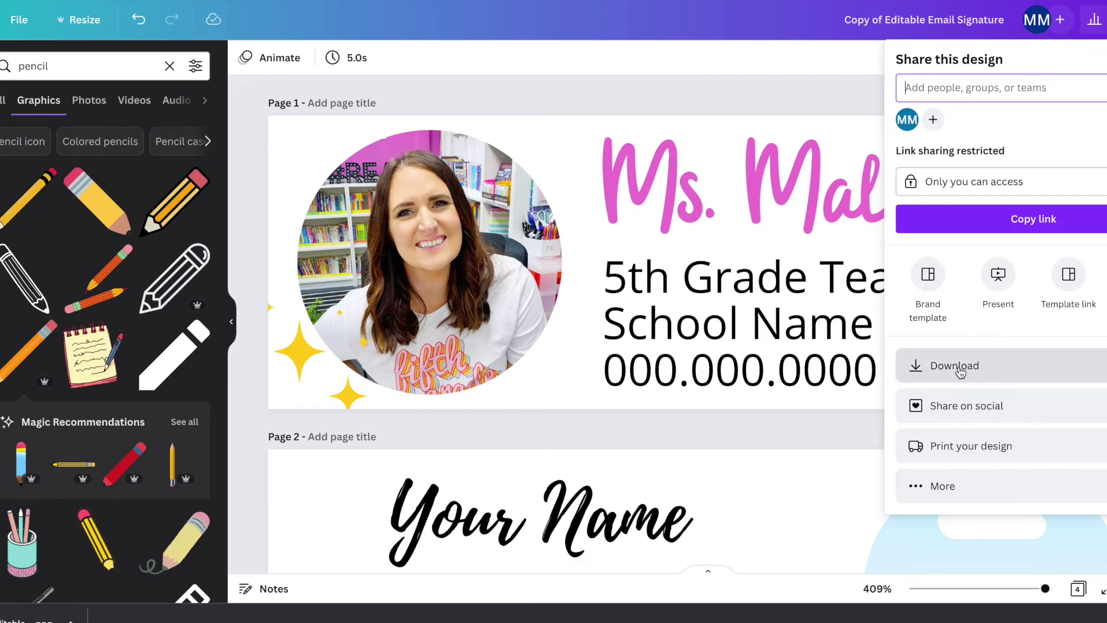
Step: Choose Download from the Share this design panel
left_click(961, 369)
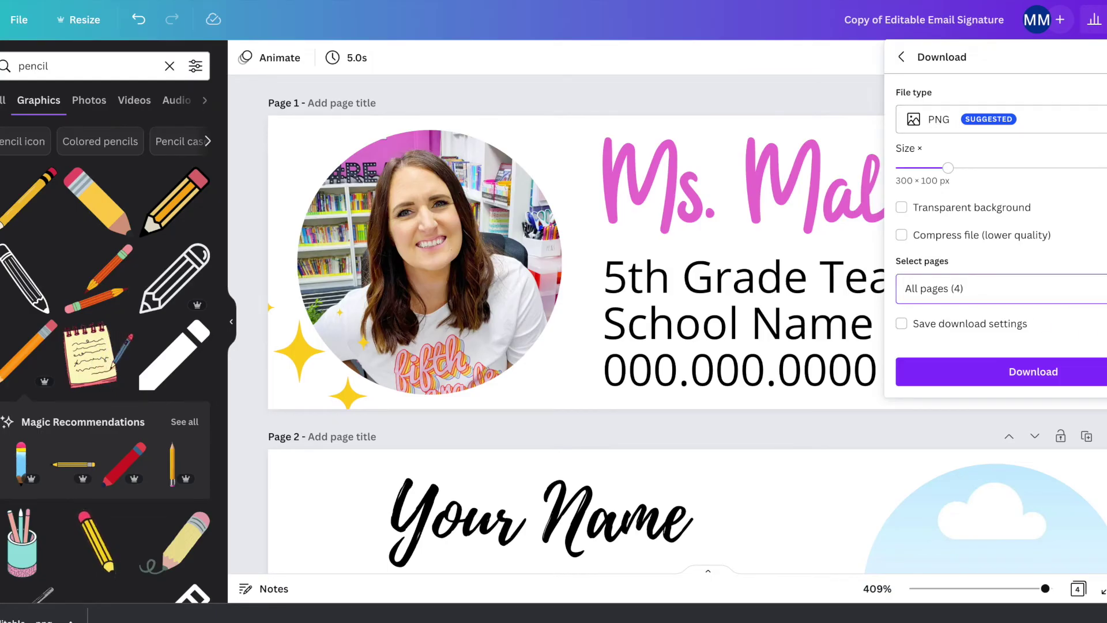
Step: Select only the current page (page 1) and download it as a PNG
left_click(980, 288)
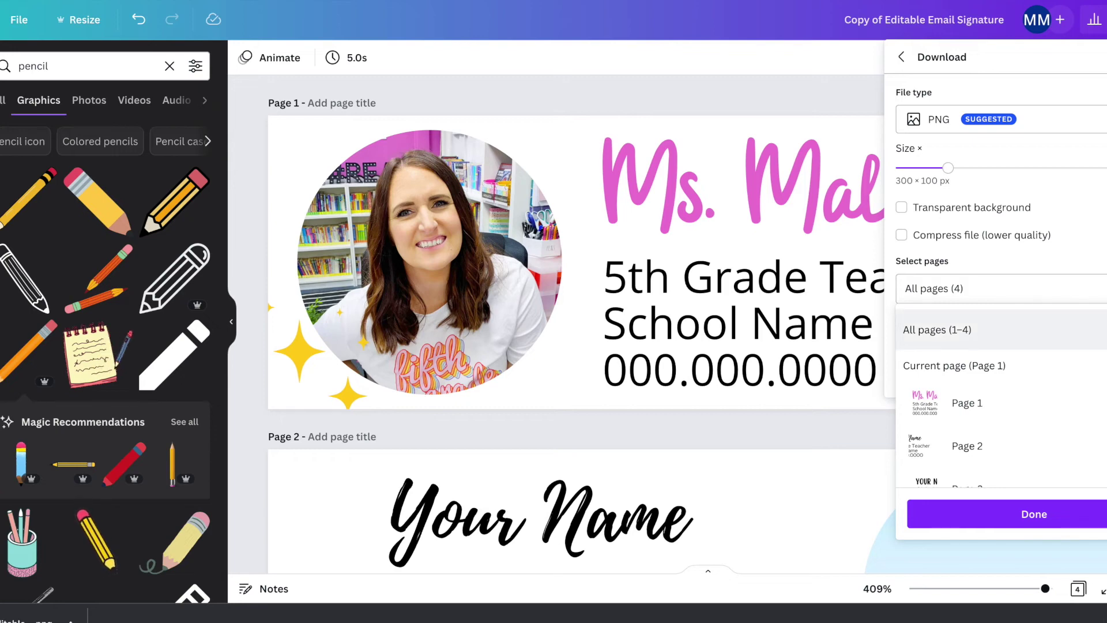
left_click(937, 330)
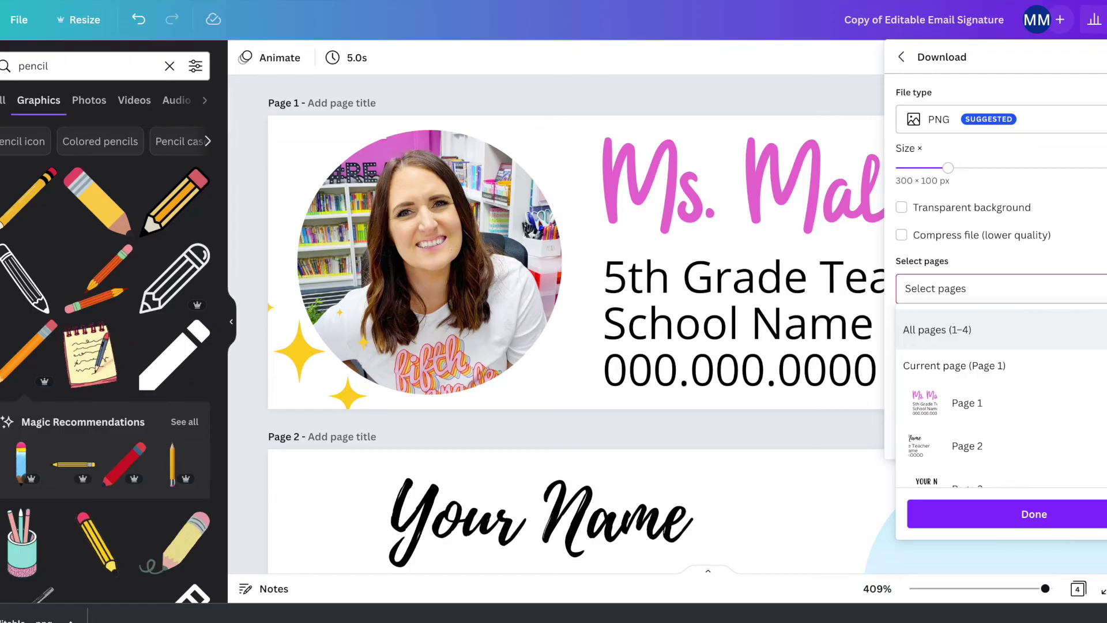
left_click(954, 365)
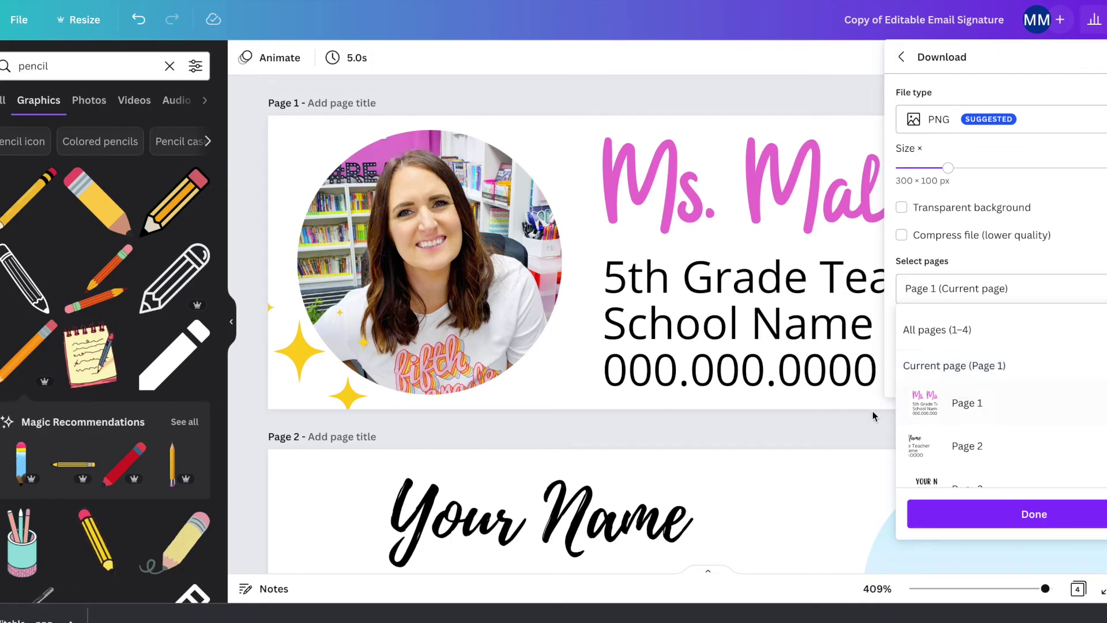
left_click(1041, 517)
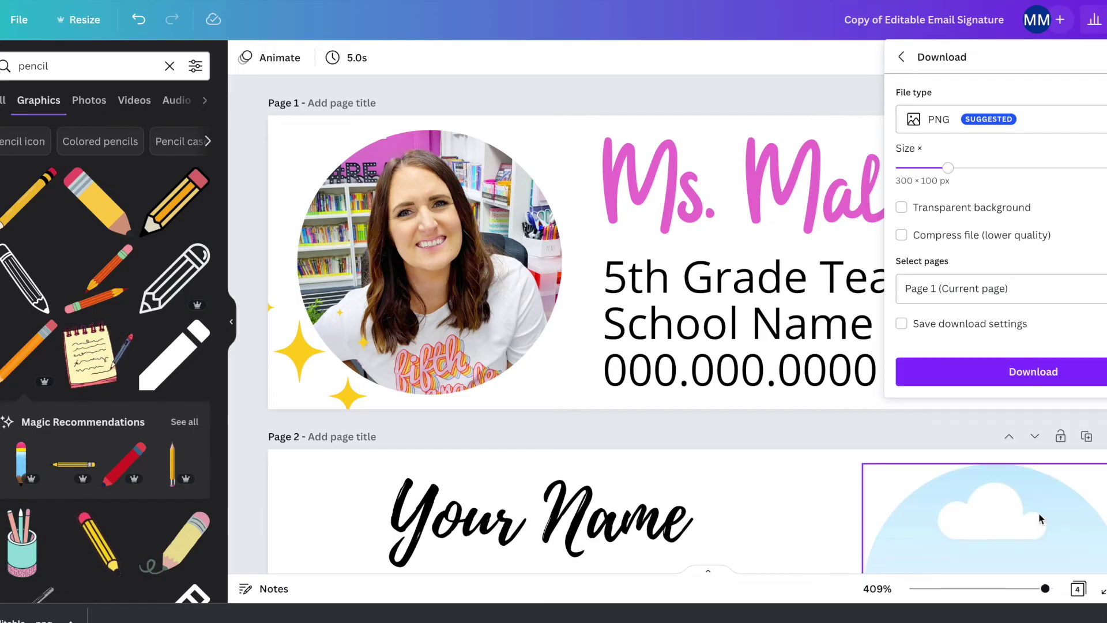
left_click(1028, 373)
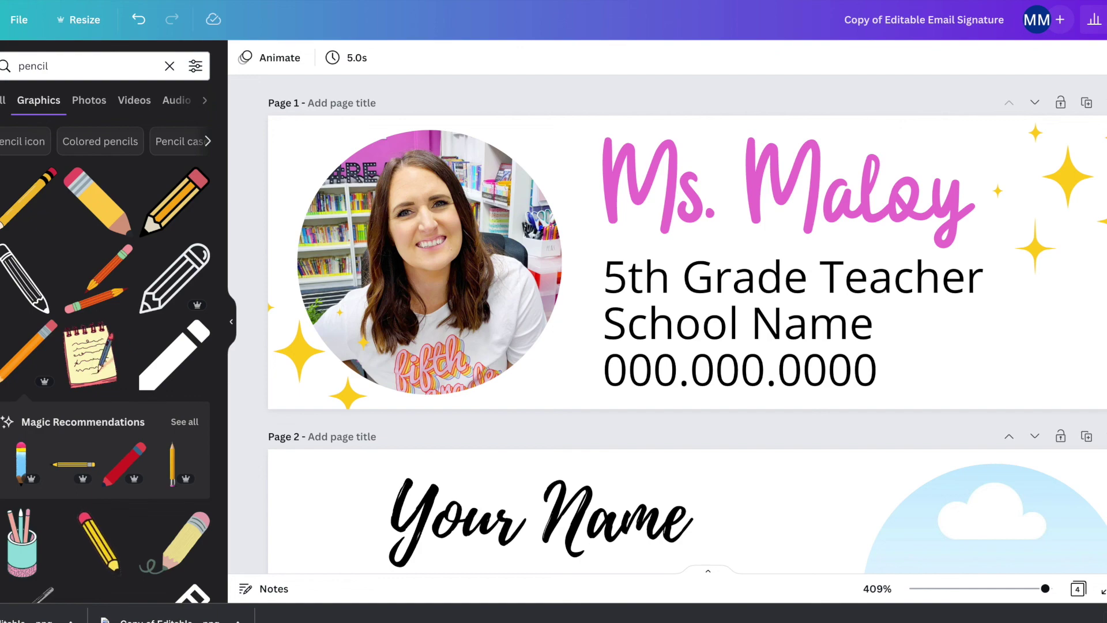
scroll(1100, 388, "down", 5)
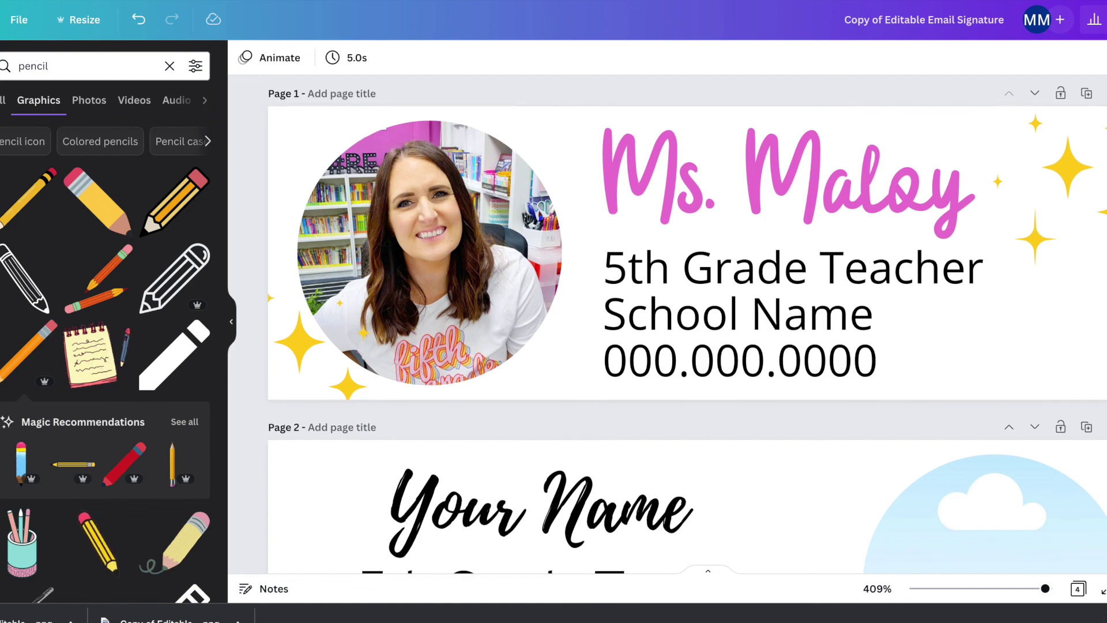
scroll(1100, 357, "down", 10)
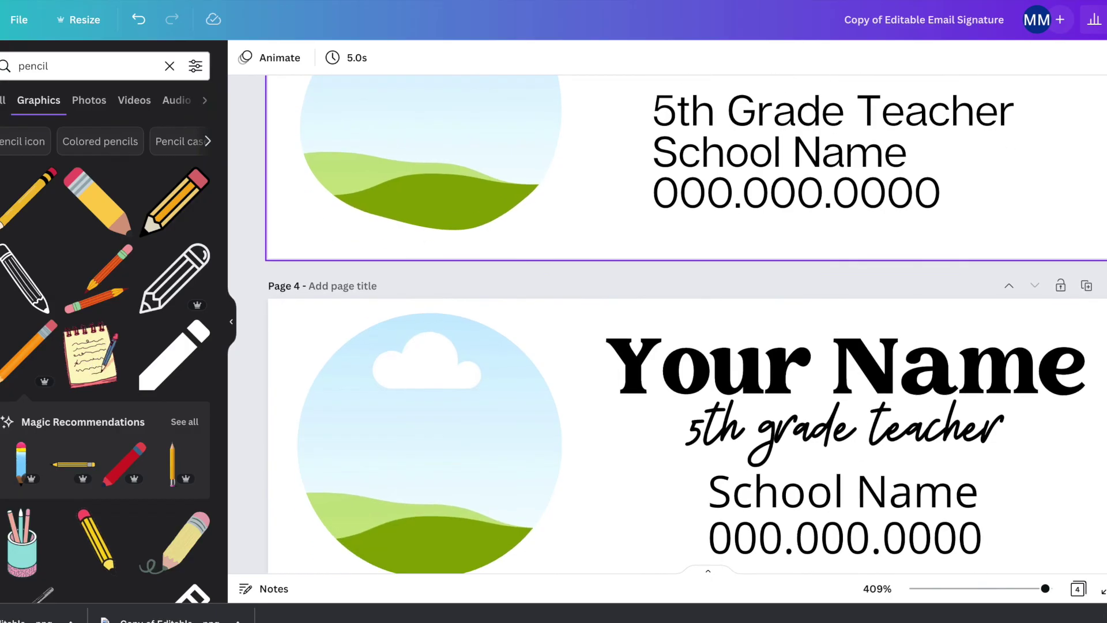
scroll(1100, 358, "up", 15)
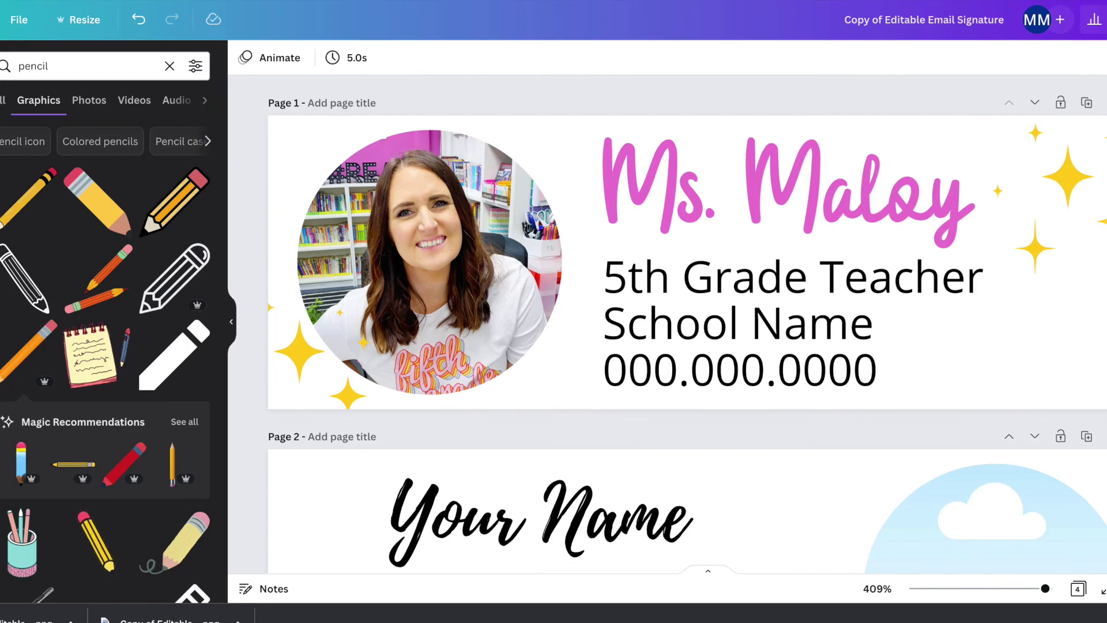